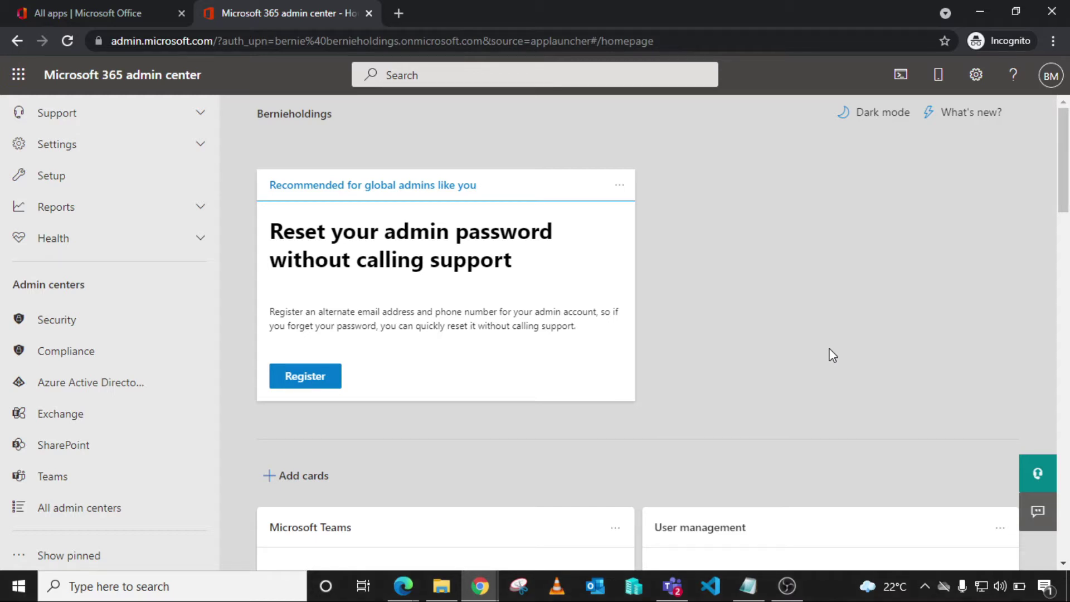
Open the Exchange admin center and go to the Mail flow Rules page
{"action": "left_click", "coordinate": [61, 416]}
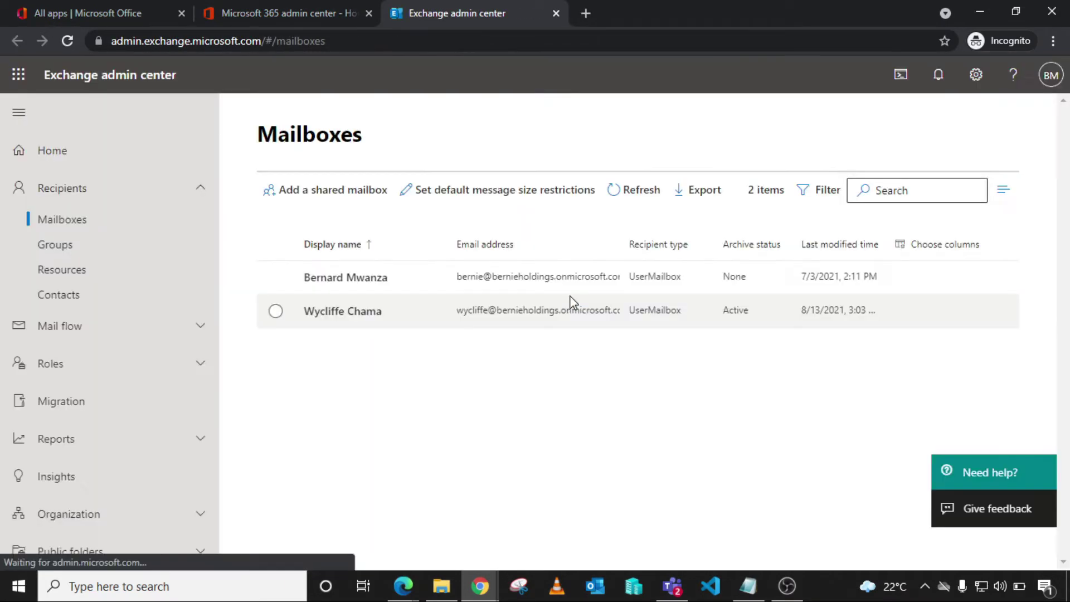
{"action": "left_click", "coordinate": [126, 336]}
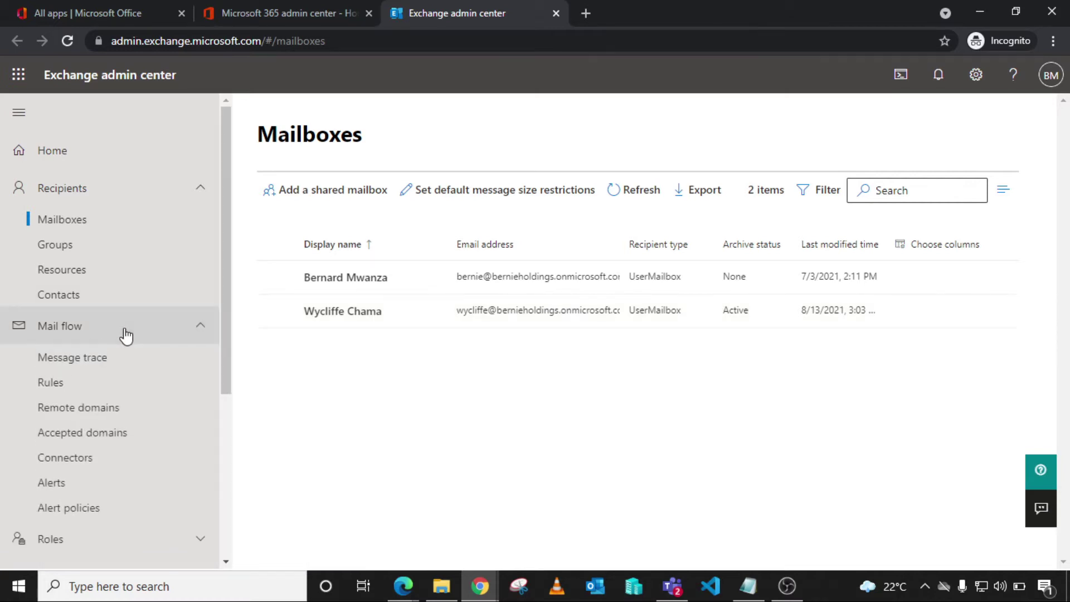
{"action": "left_click", "coordinate": [49, 383]}
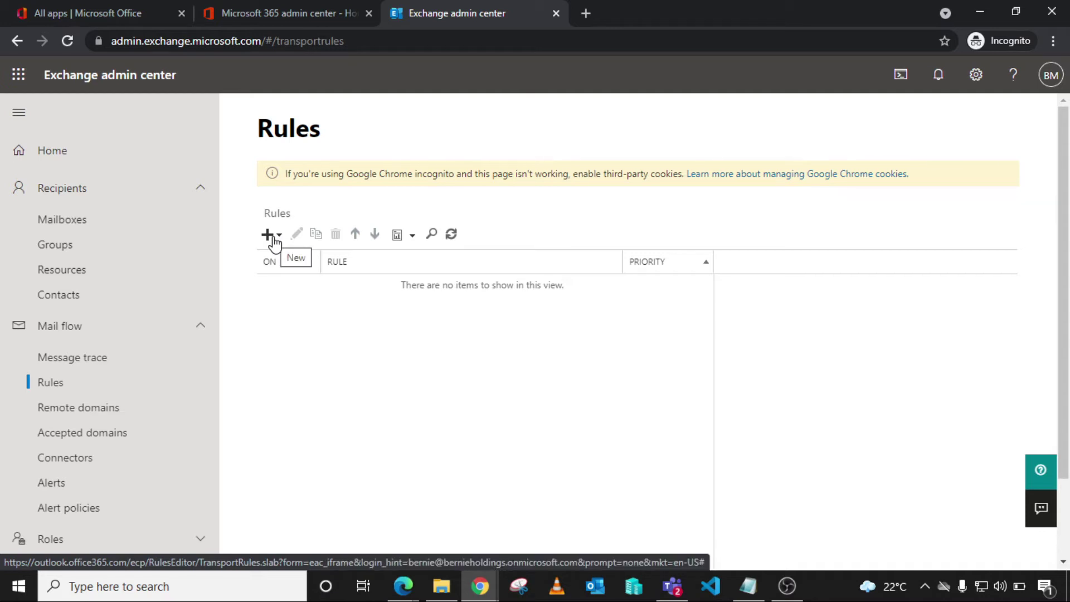
Create a new 'Apply disclaimers' rule named 'Internal disclaimer'
{"action": "left_click", "coordinate": [273, 238]}
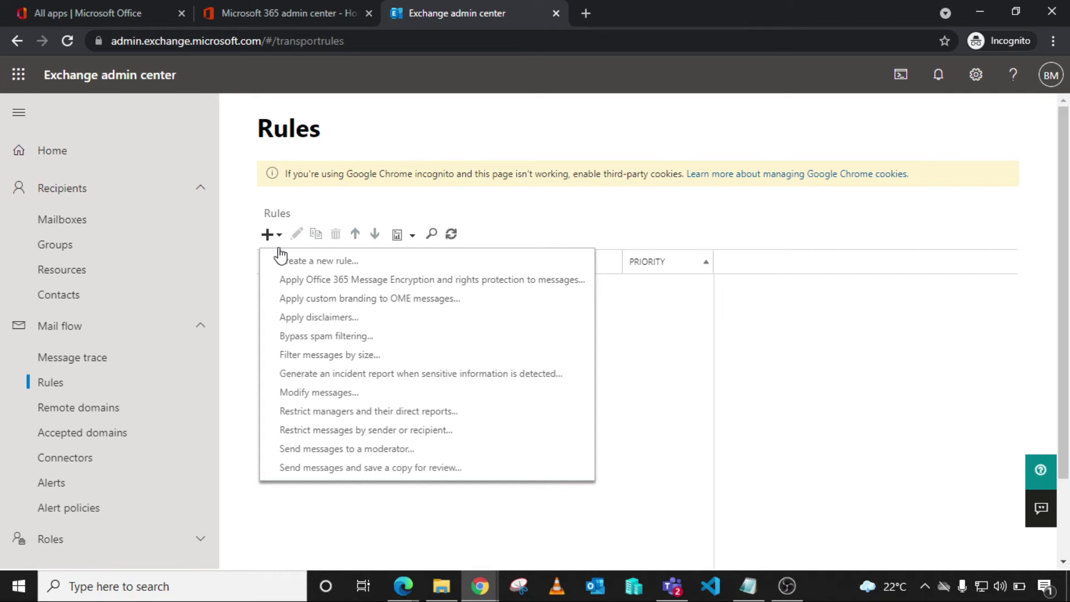
{"action": "left_click", "coordinate": [350, 322]}
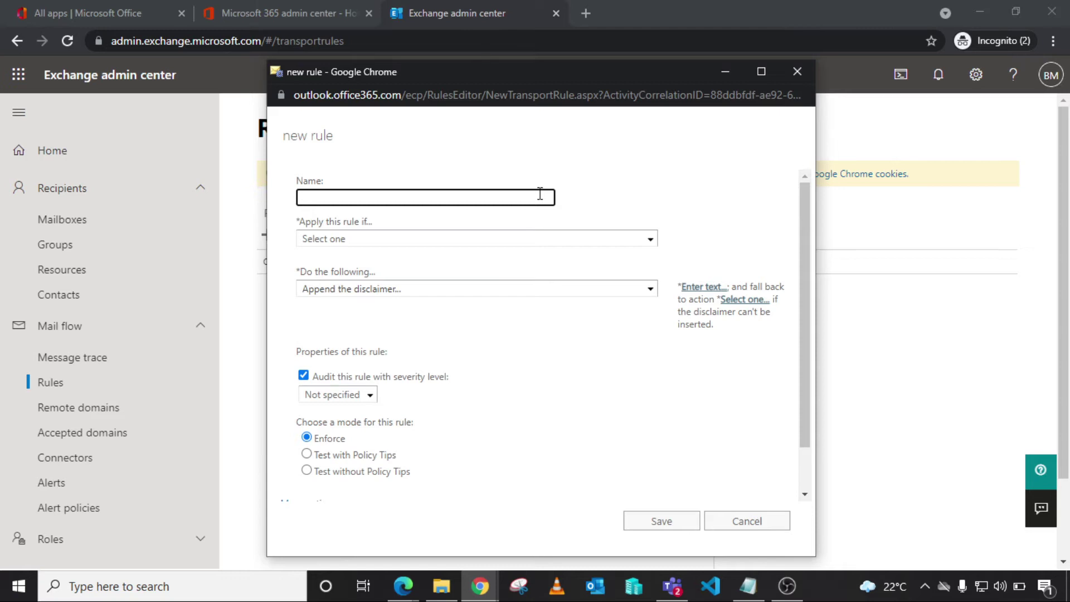
{"action": "type", "text": "Internal disclaimer"}
{"action": "left_click", "coordinate": [393, 241]}
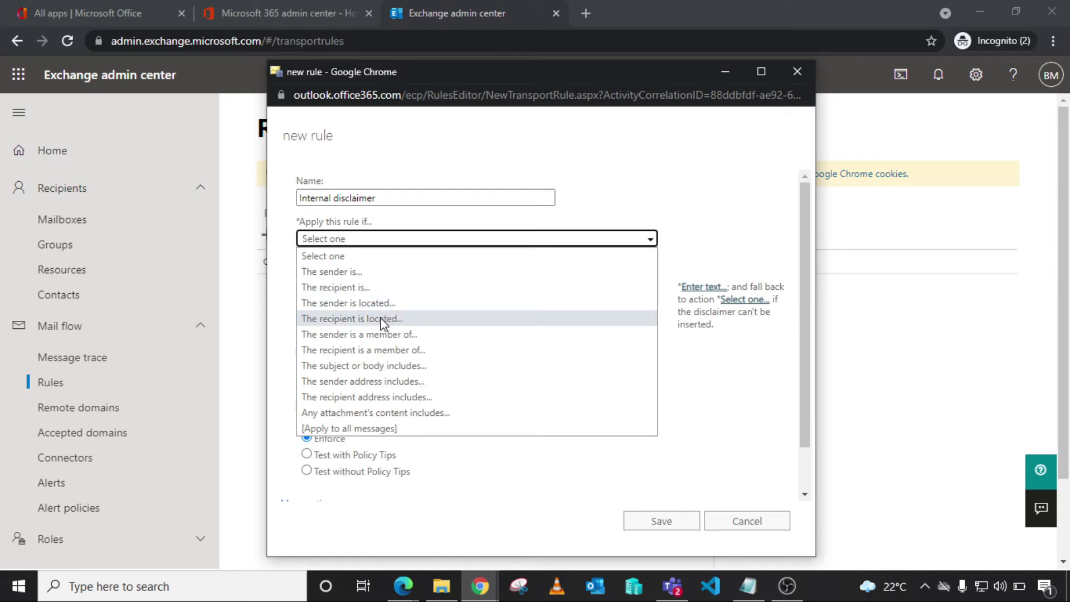
Set the rule condition to recipient located 'Inside the organization'
{"action": "left_click", "coordinate": [405, 320]}
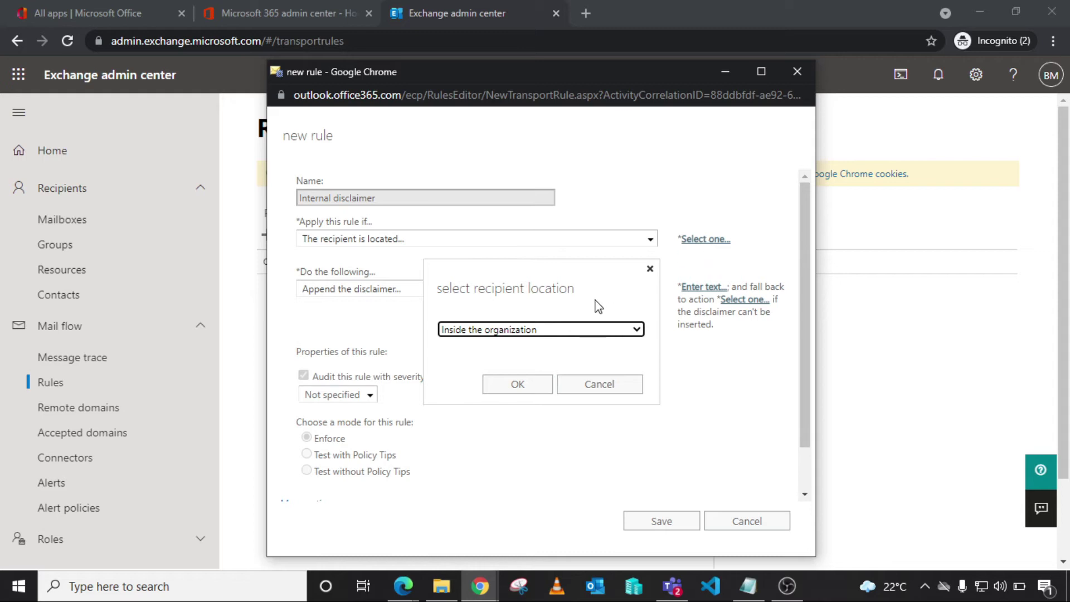
{"action": "left_click", "coordinate": [593, 331]}
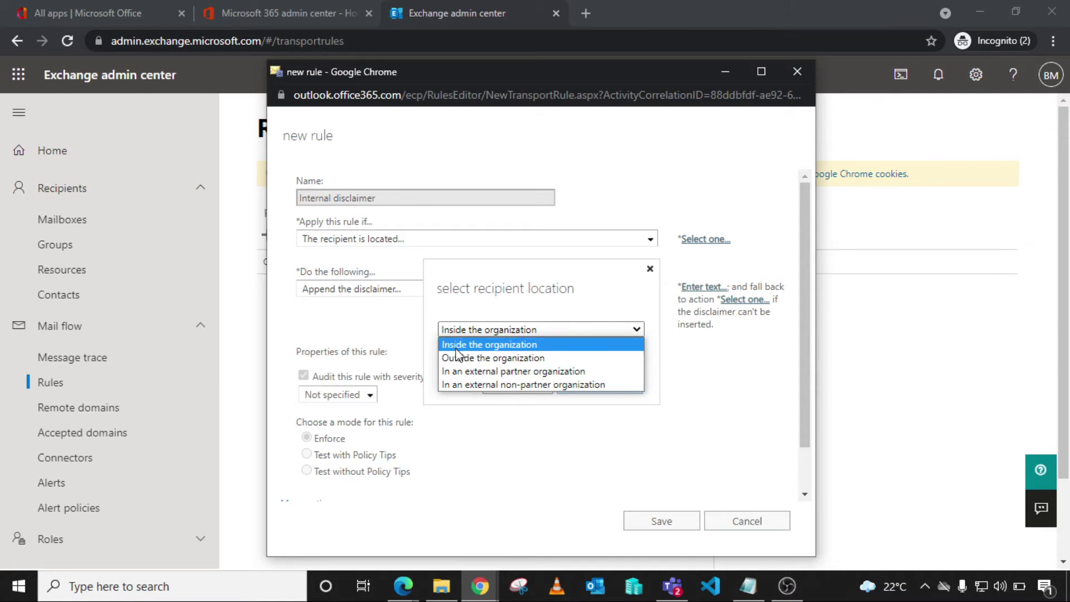
{"action": "left_click", "coordinate": [538, 345]}
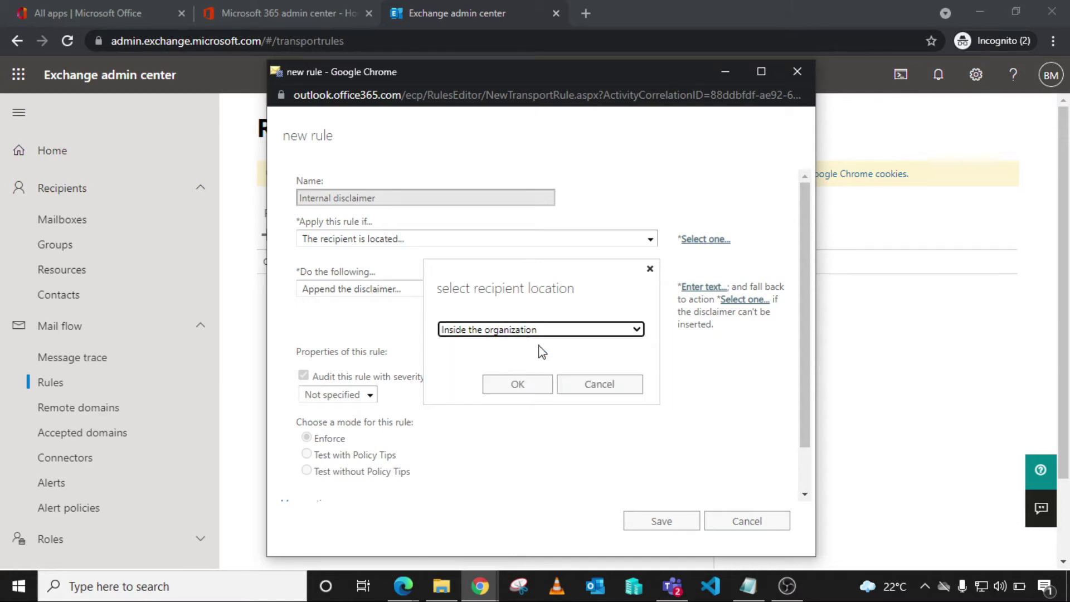
{"action": "left_click", "coordinate": [518, 385]}
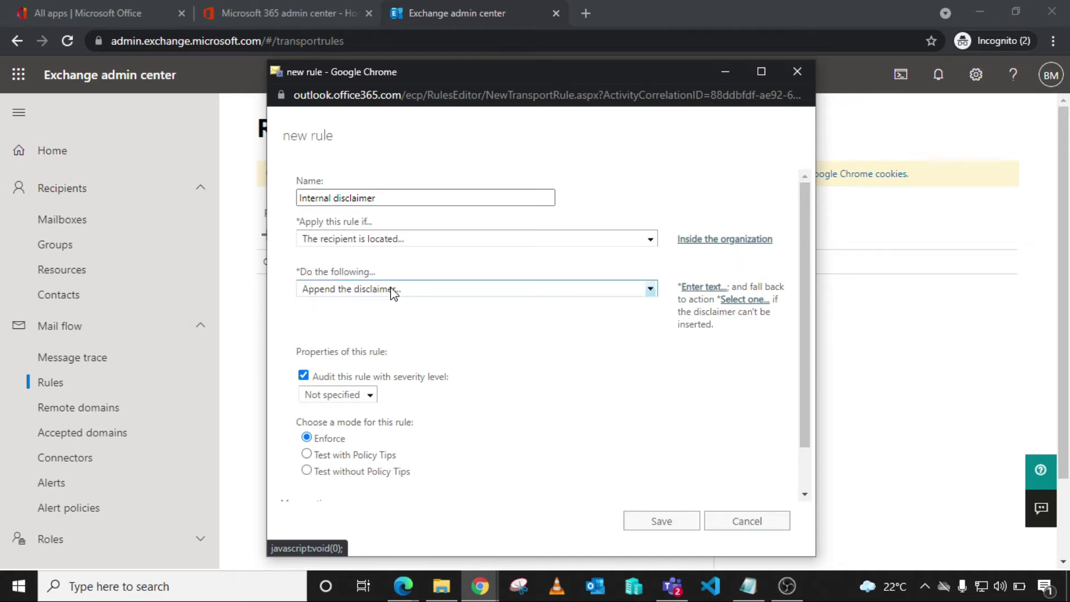
Copy the Internal confidentiality notice from Notepad and paste it as the rule's disclaimer text
{"action": "left_click", "coordinate": [701, 289]}
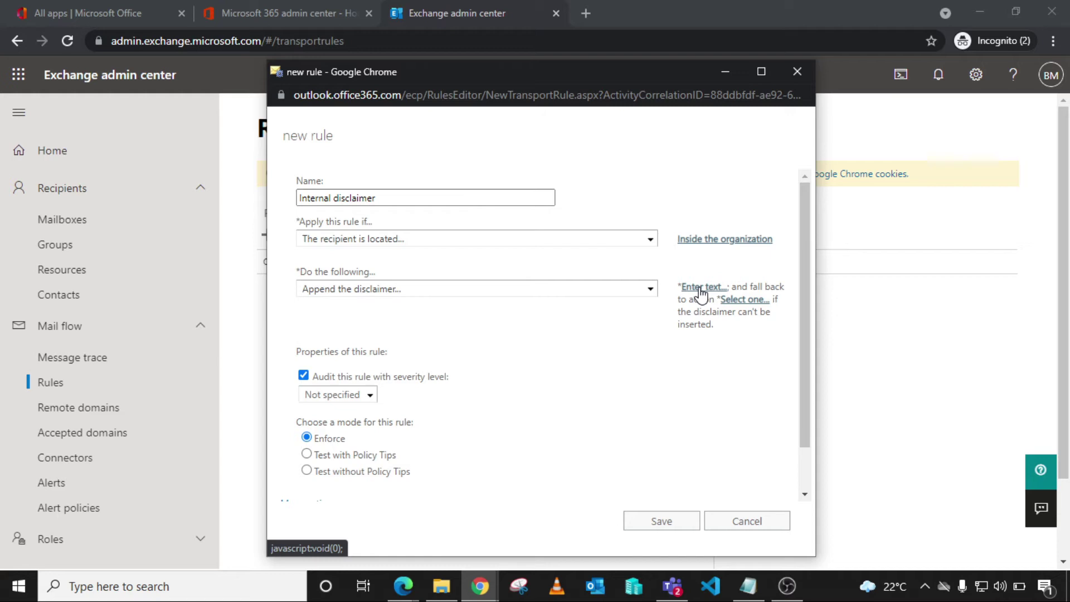
{"action": "left_click", "coordinate": [749, 587]}
{"action": "left_click", "coordinate": [713, 387]}
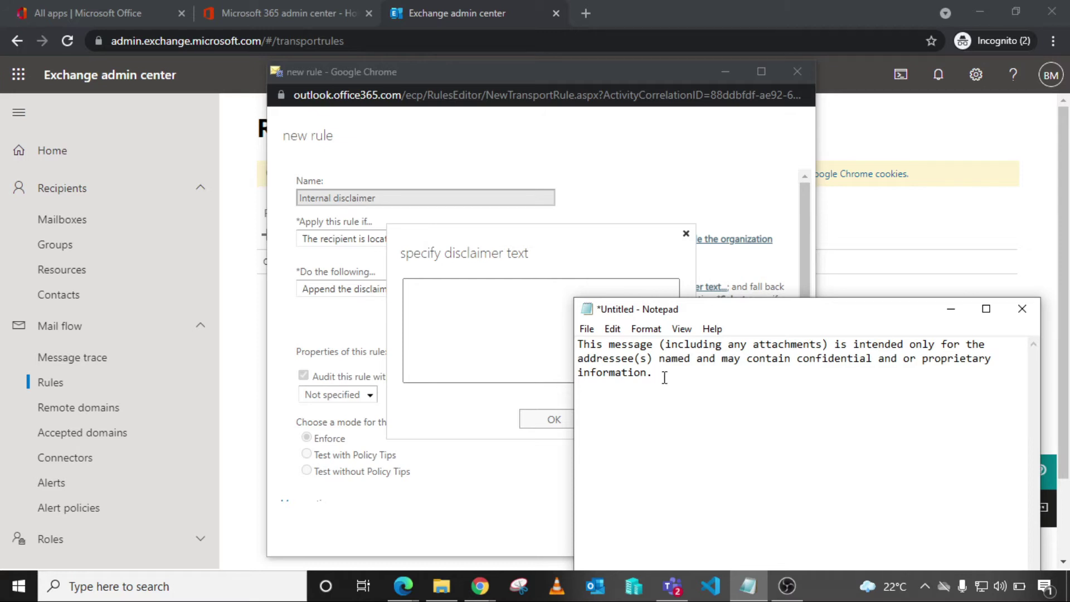
{"action": "left_click_drag", "start_coordinate": [662, 375], "coordinate": [573, 349]}
{"action": "right_click", "coordinate": [604, 358]}
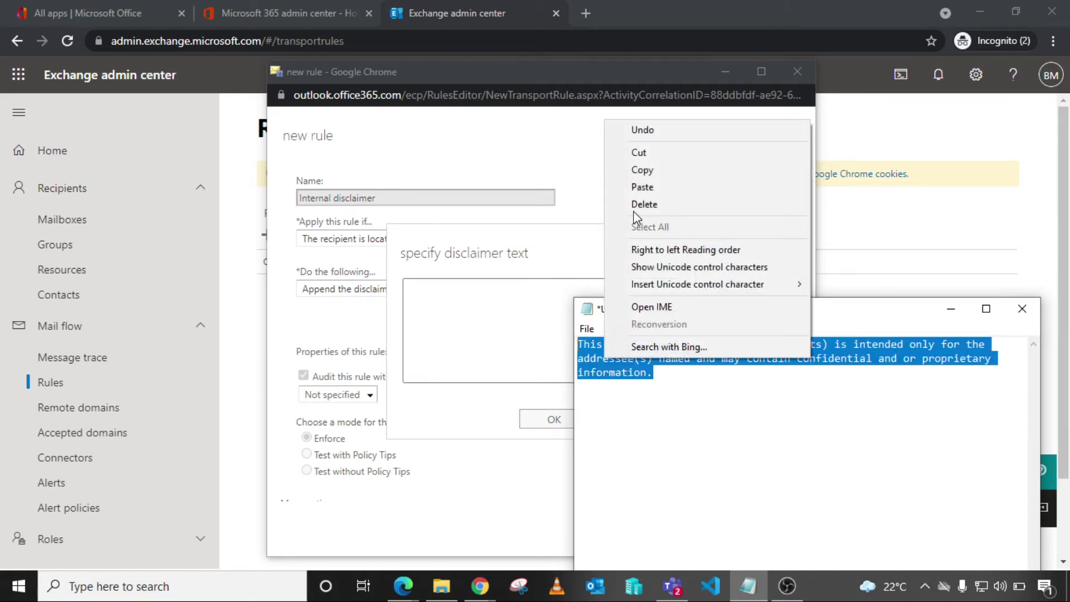
{"action": "left_click", "coordinate": [642, 170]}
{"action": "left_click", "coordinate": [443, 310]}
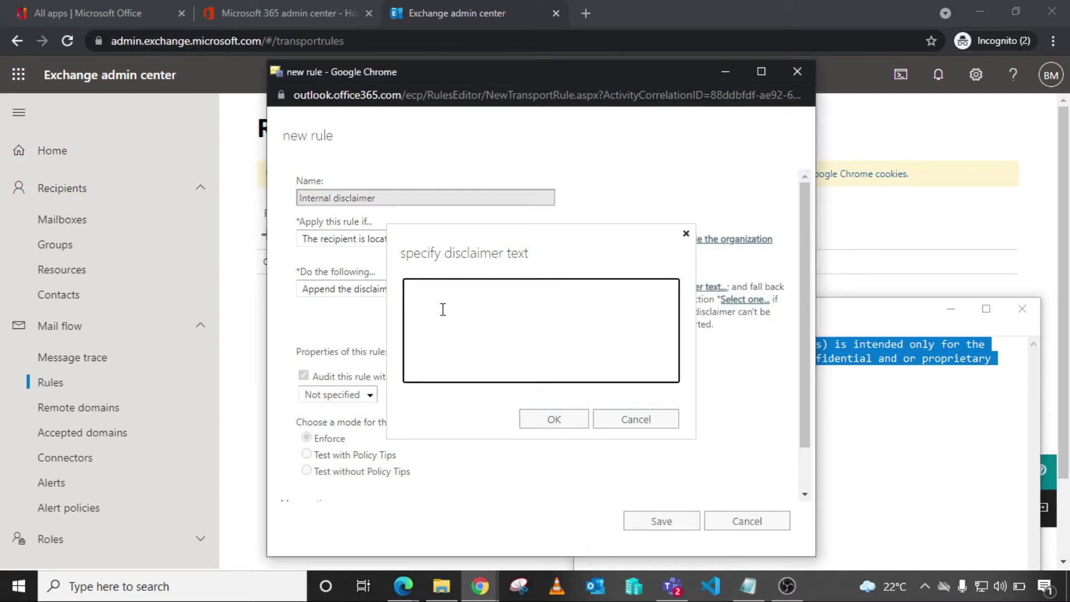
{"action": "right_click", "coordinate": [443, 312]}
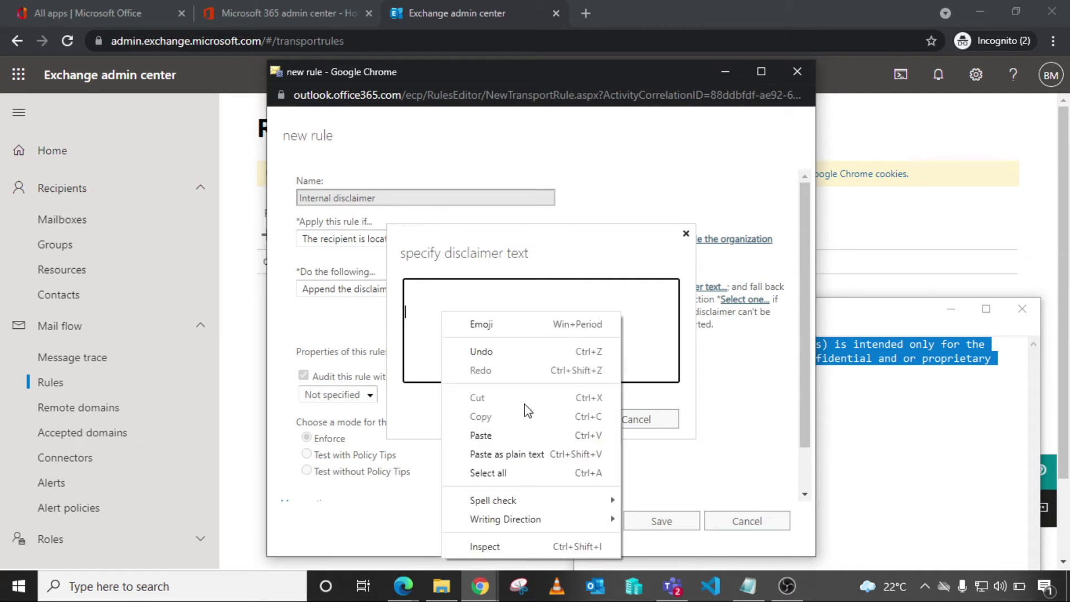
{"action": "left_click", "coordinate": [454, 435]}
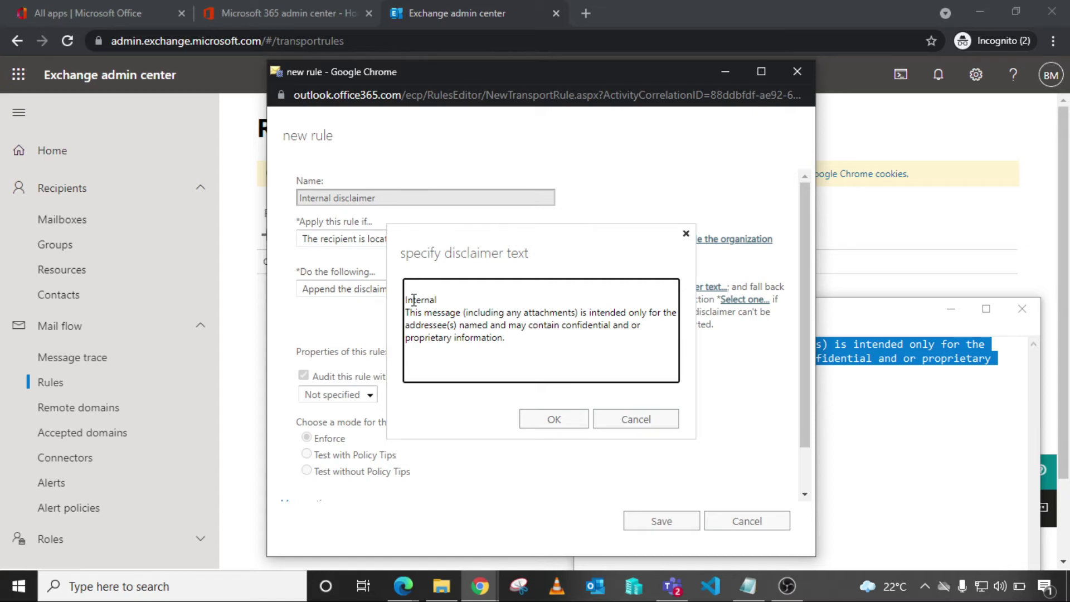
{"action": "left_click", "coordinate": [565, 430]}
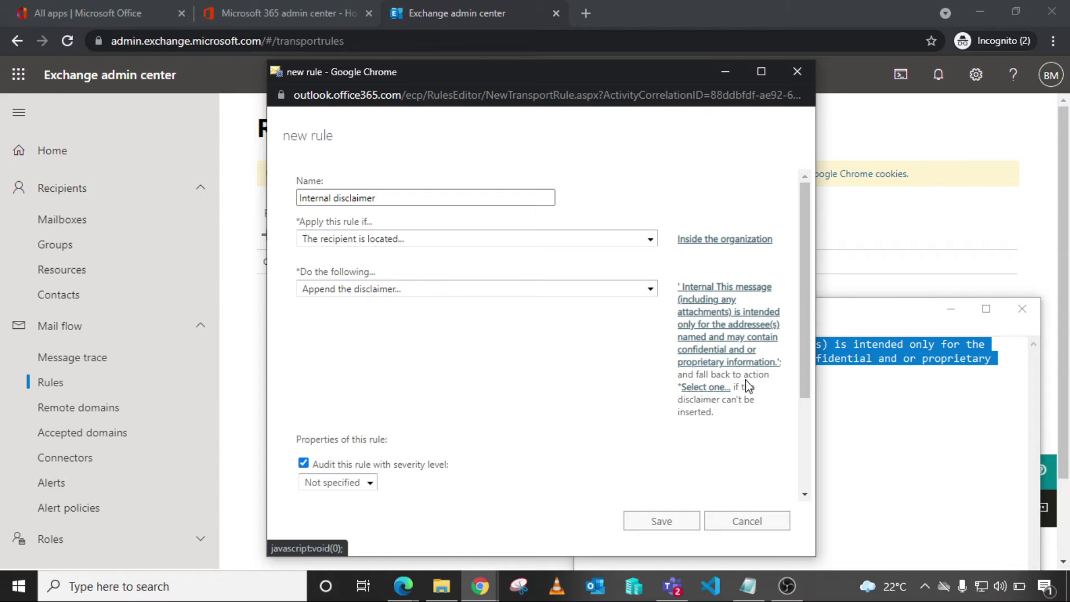
Choose Wrap as the disclaimer fallback action and save the rule
{"action": "left_click", "coordinate": [714, 389]}
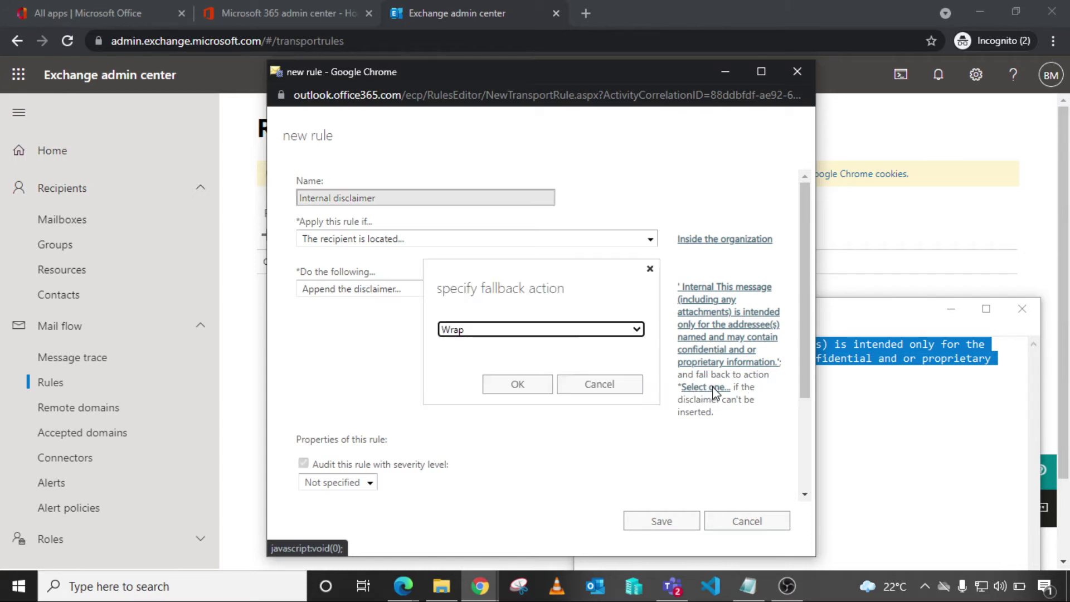
{"action": "left_click", "coordinate": [458, 333]}
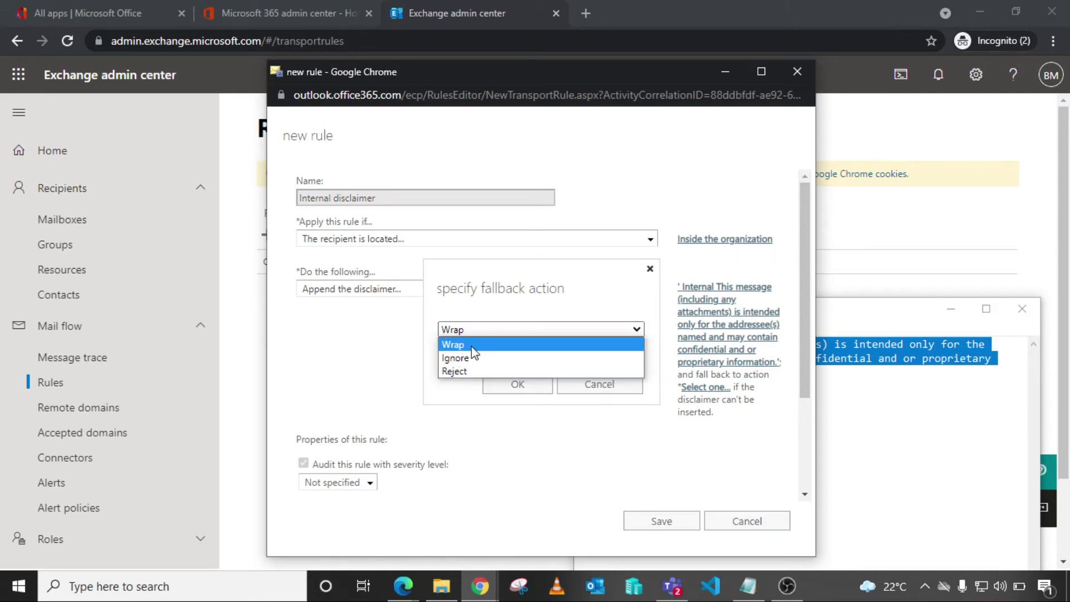
{"action": "left_click", "coordinate": [472, 346]}
{"action": "left_click", "coordinate": [524, 385]}
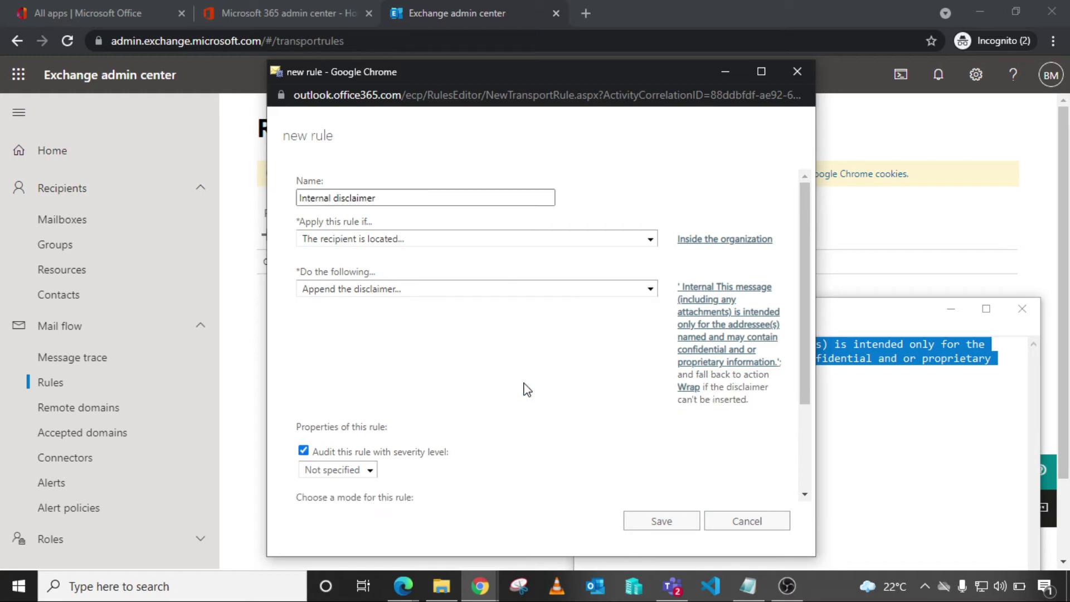
{"action": "left_click", "coordinate": [668, 522]}
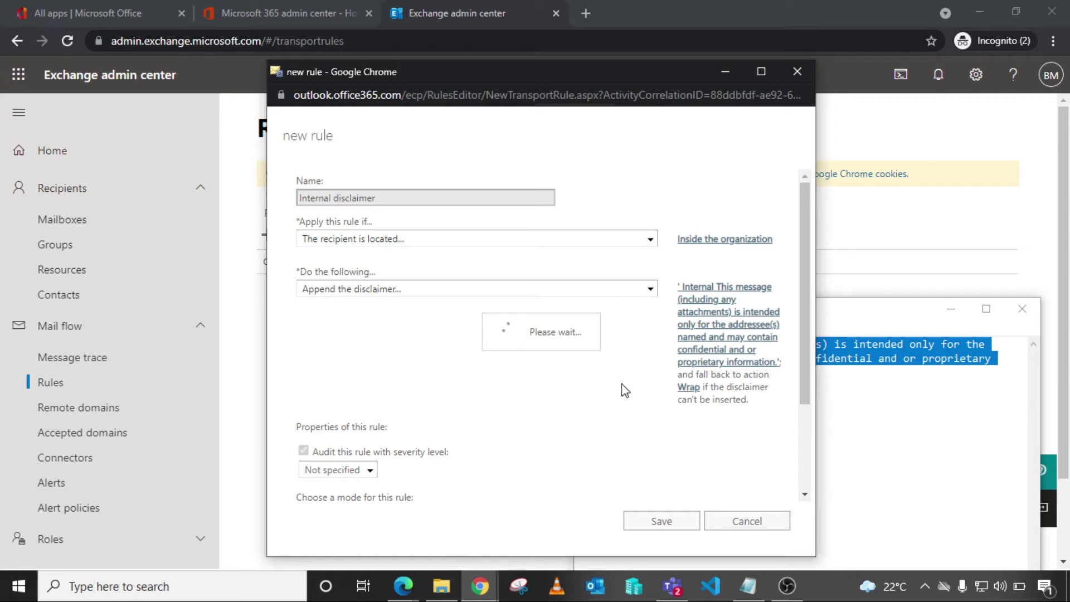
Minimize Notepad and toggle the Internal disclaimer rule off and back on
{"action": "left_click", "coordinate": [951, 310]}
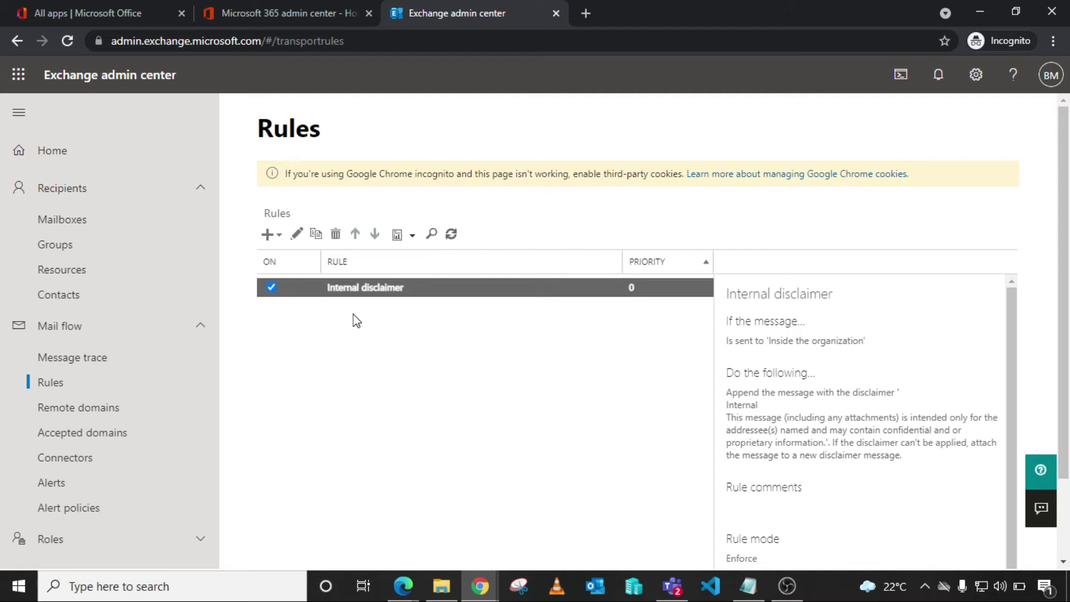
{"action": "left_click", "coordinate": [272, 288]}
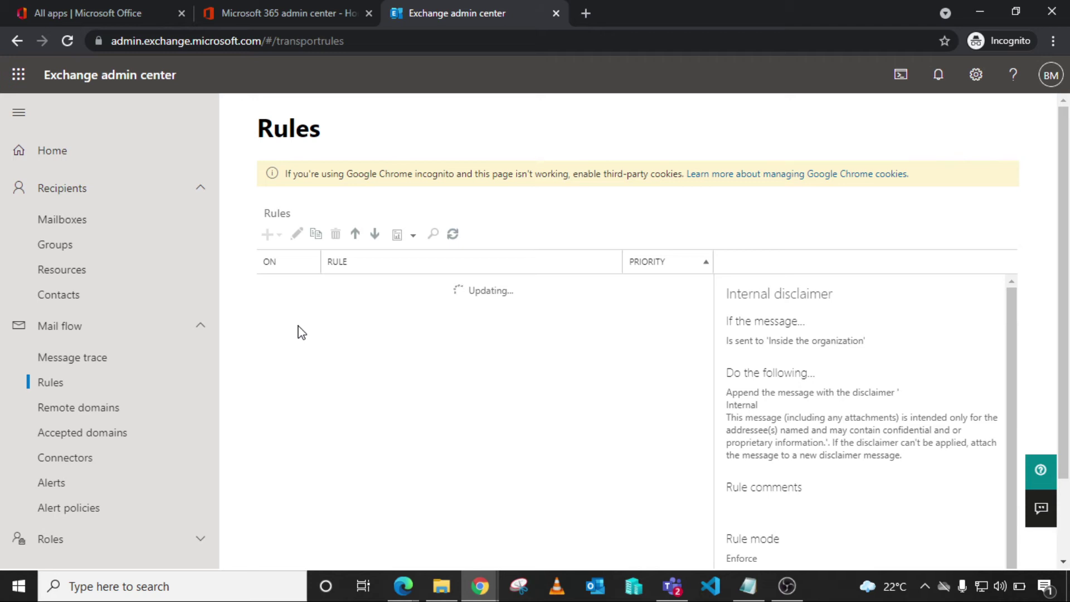
{"action": "scroll", "coordinate": [353, 340], "scroll_direction": "down", "scroll_amount": 1}
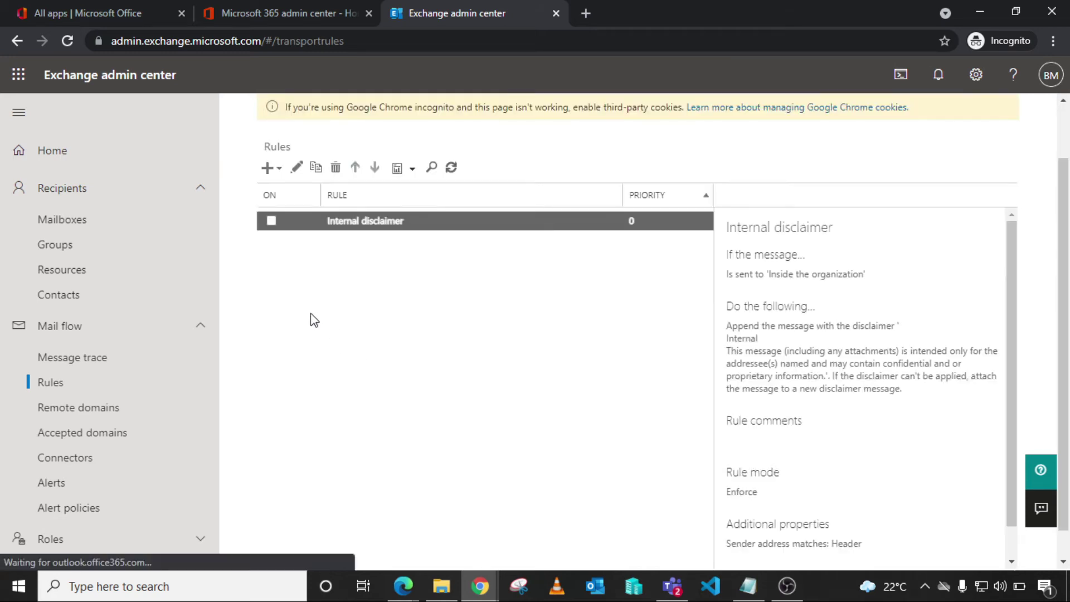
{"action": "left_click", "coordinate": [273, 223]}
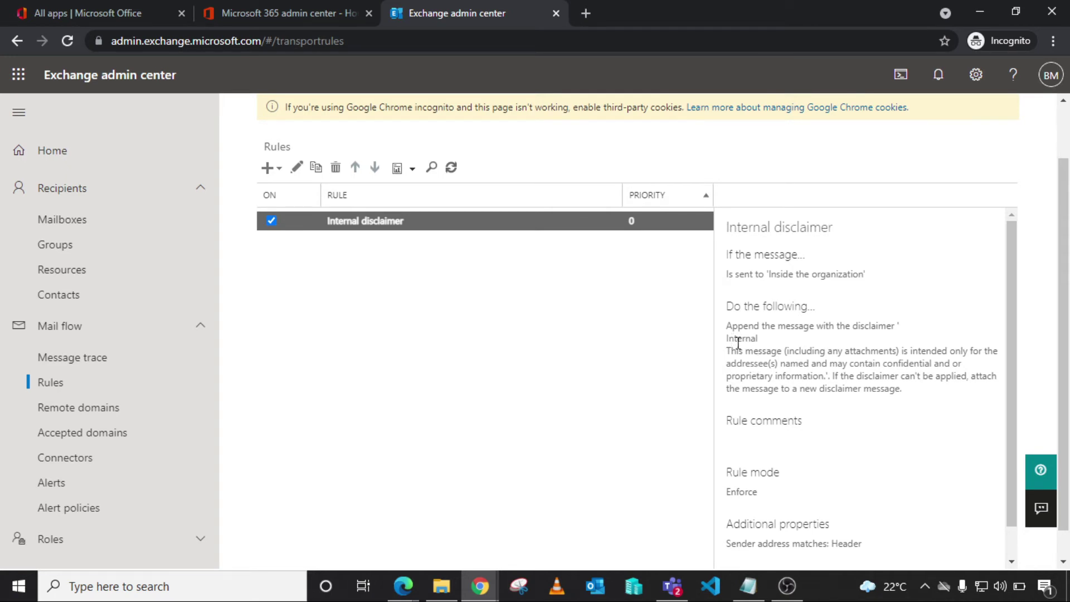
Review the rule's disclaimer text and Enforce mode in the details pane
{"action": "left_click_drag", "start_coordinate": [727, 338], "coordinate": [907, 381]}
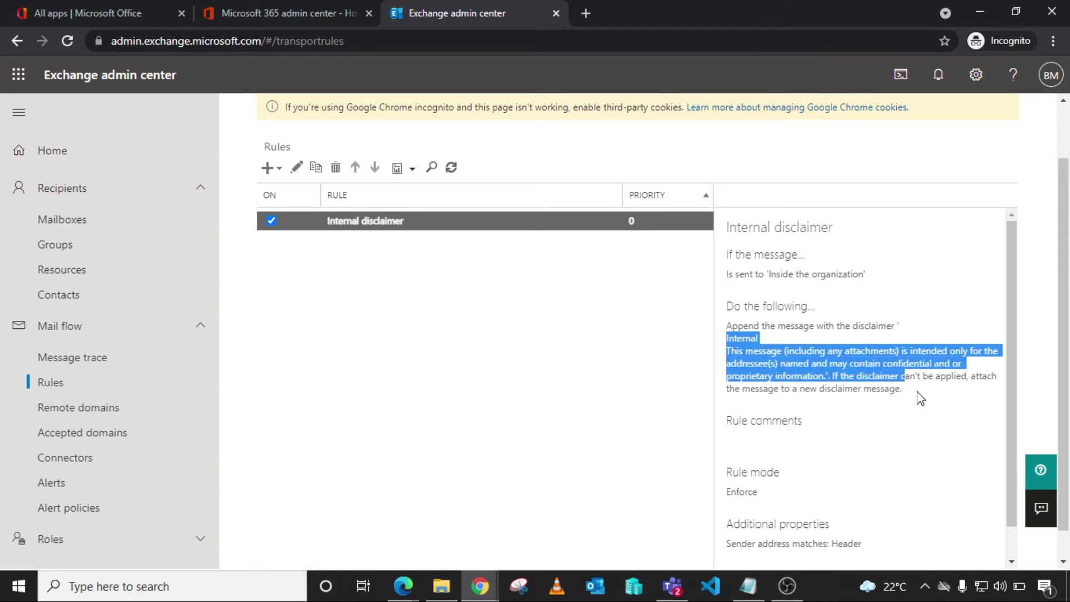
{"action": "left_click", "coordinate": [920, 398]}
{"action": "scroll", "coordinate": [1008, 376], "scroll_direction": "down", "scroll_amount": 1}
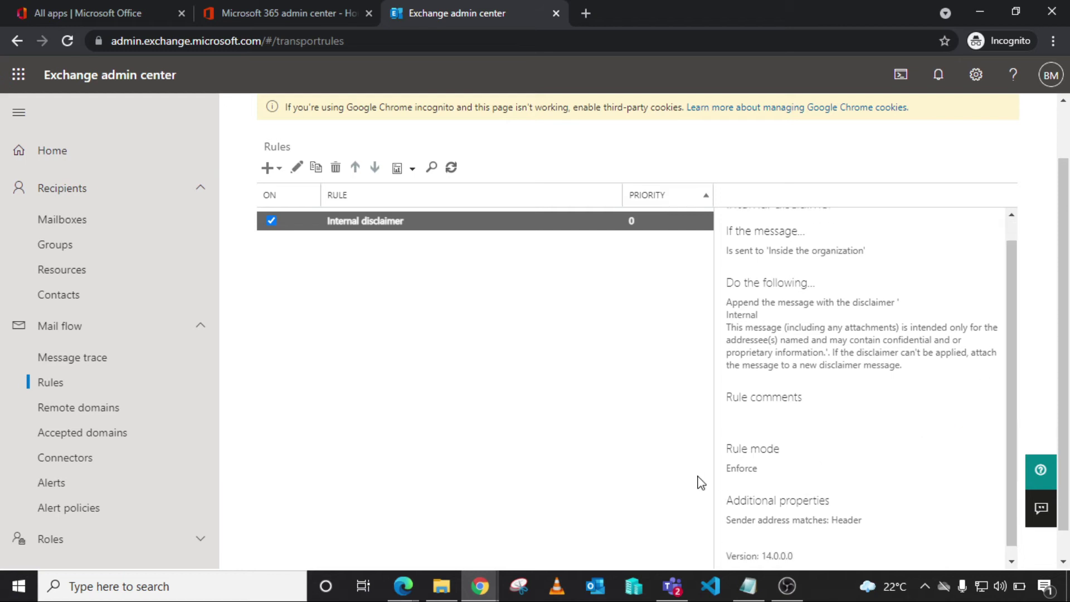
{"action": "left_click_drag", "start_coordinate": [761, 478], "coordinate": [725, 449]}
{"action": "left_click", "coordinate": [997, 407]}
{"action": "scroll", "coordinate": [1008, 379], "scroll_direction": "up", "scroll_amount": 1}
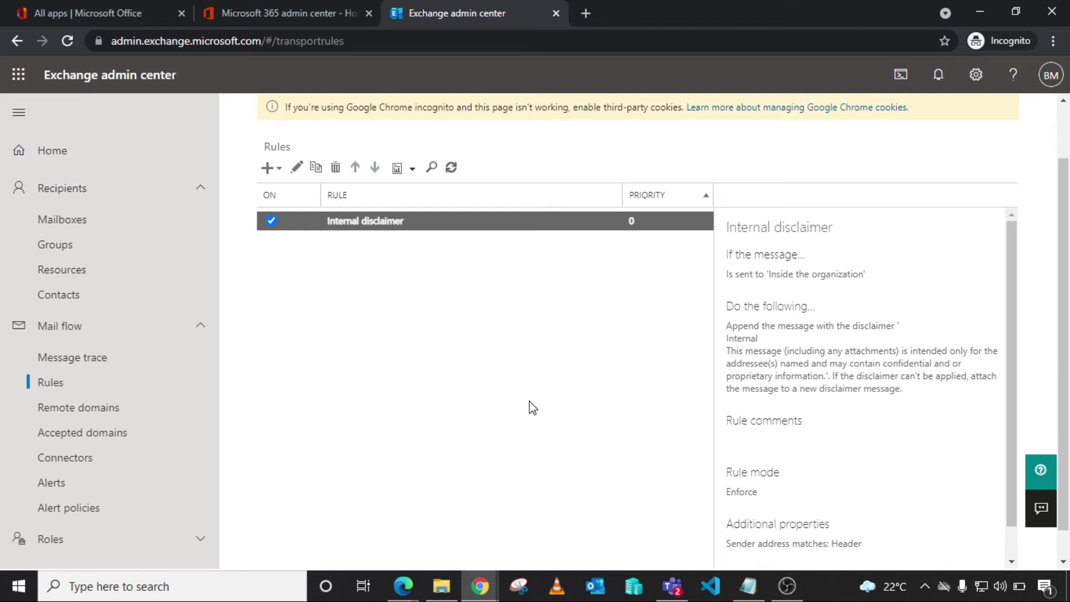
Open the Outlook inbox in a new tab, then switch back to the Microsoft 365 admin center
{"action": "left_click", "coordinate": [343, 2]}
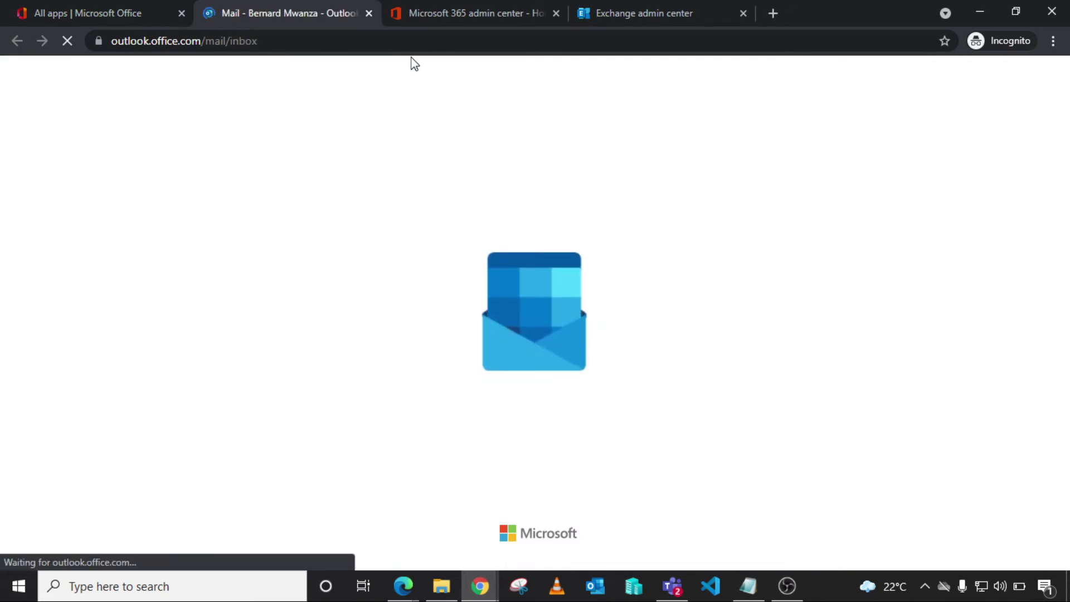
{"action": "key", "text": "ctrl+Tab"}
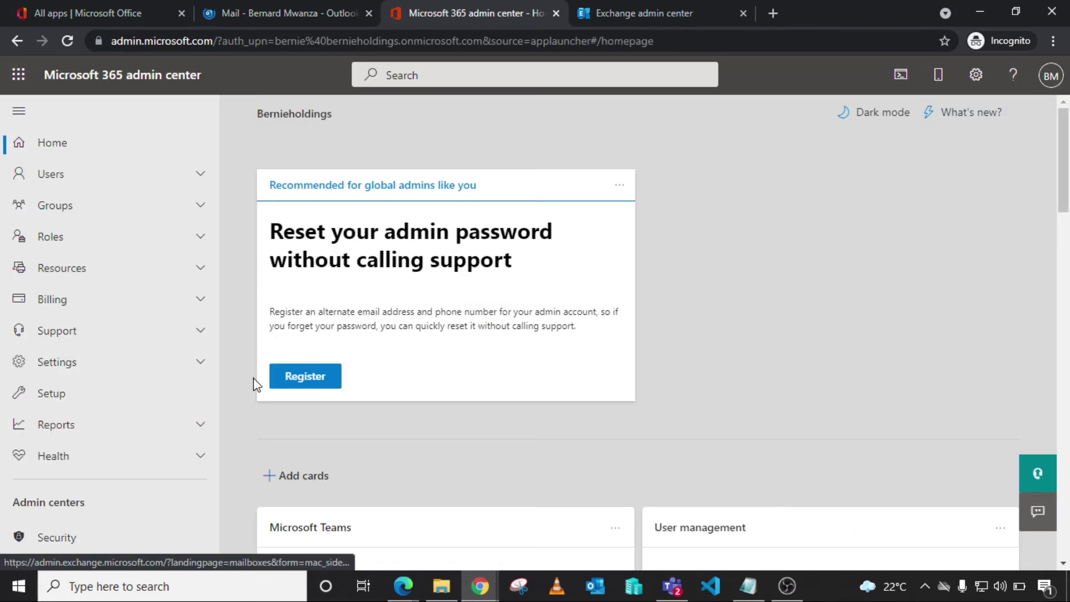
Open Users > Active users to list the tenant's two E5-licensed accounts
{"action": "left_click", "coordinate": [103, 186]}
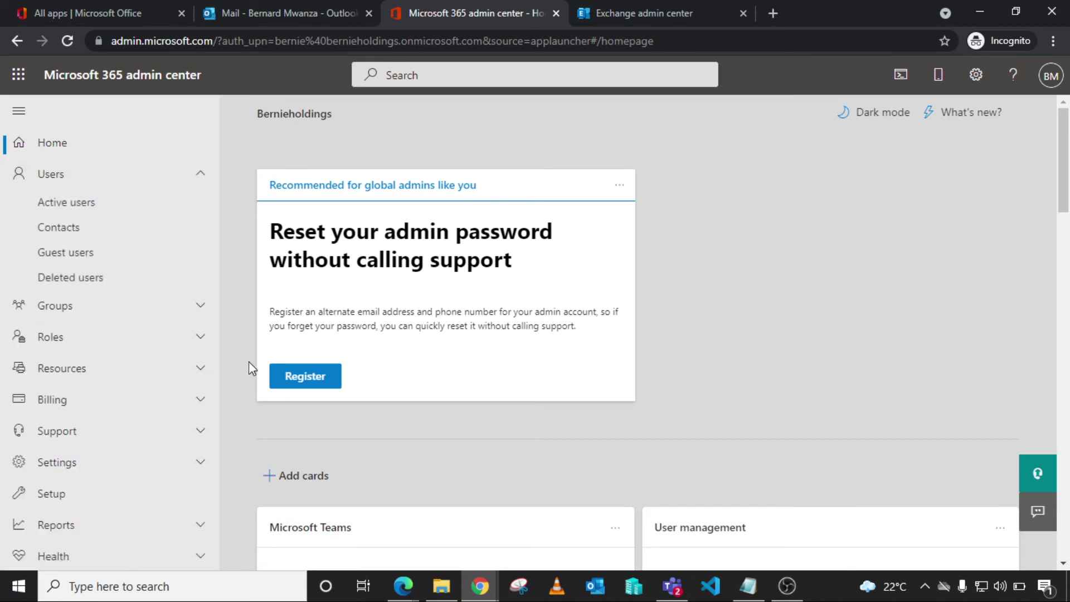
{"action": "left_click", "coordinate": [110, 209]}
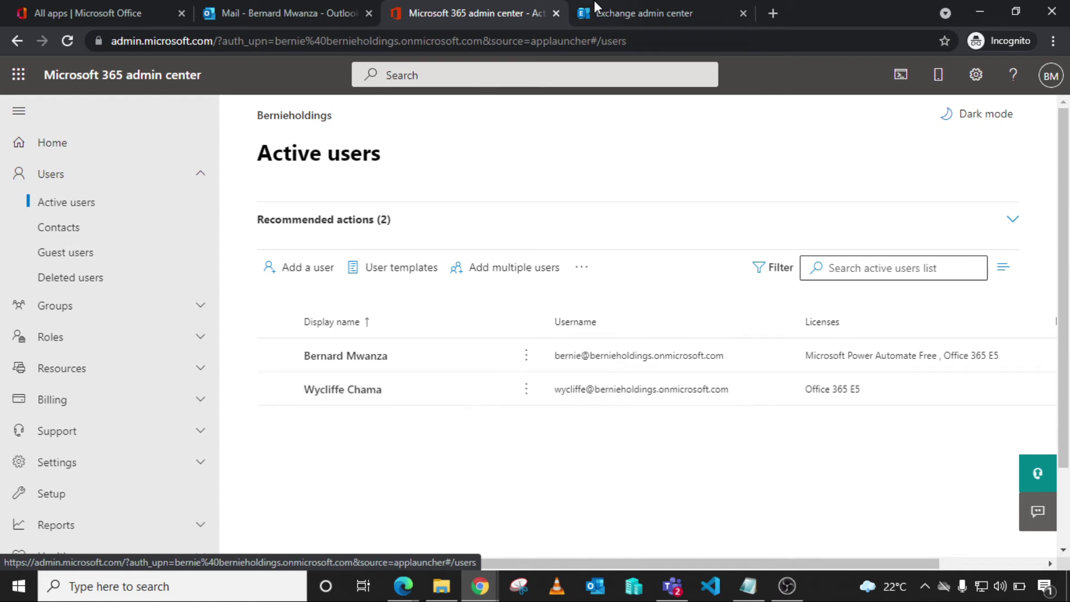
Open the 3:37 PM Test Email in Sent Items, check the recipient's contact card, then start a new message
{"action": "left_click", "coordinate": [307, 12]}
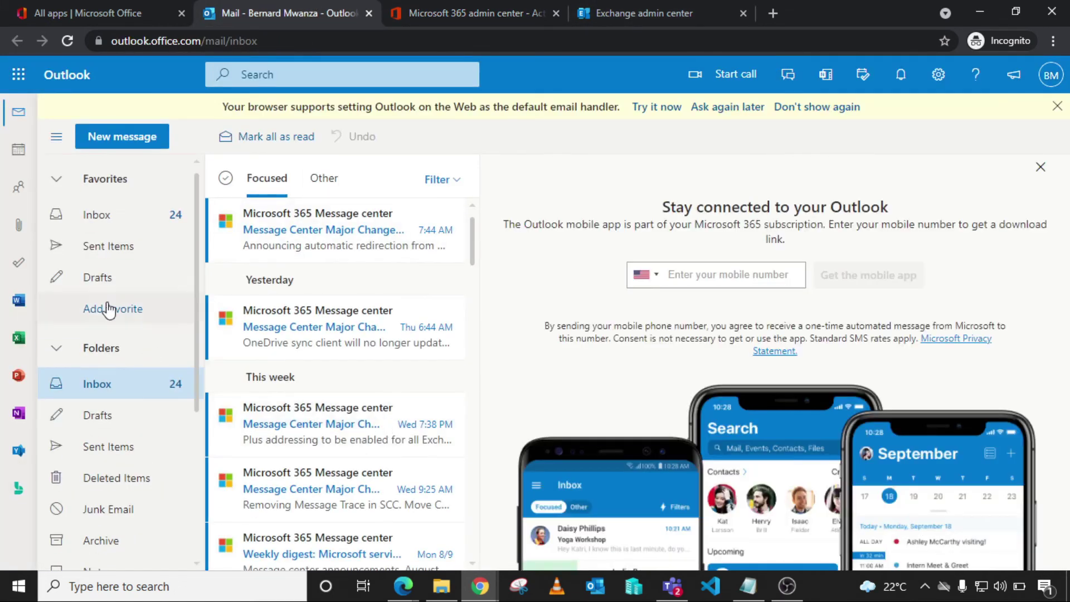
{"action": "left_click", "coordinate": [106, 246]}
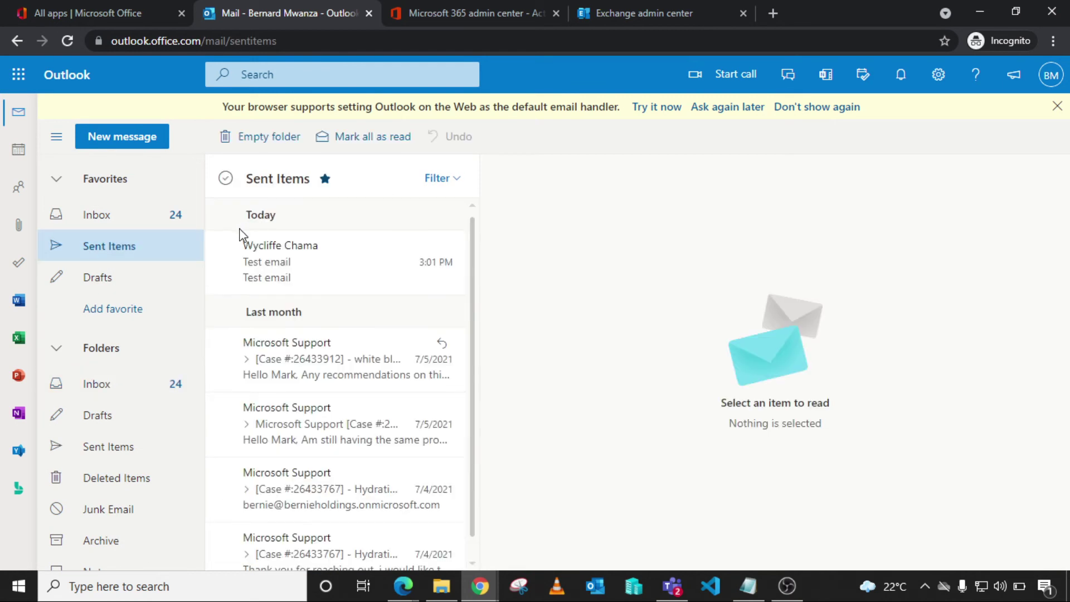
{"action": "left_click", "coordinate": [270, 269]}
{"action": "left_click", "coordinate": [519, 216]}
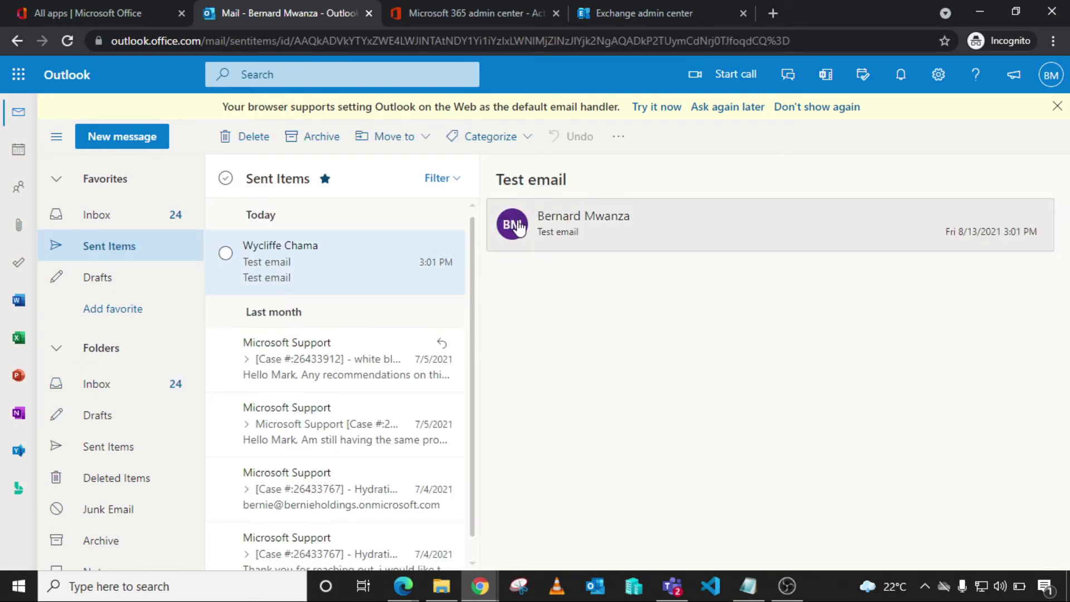
{"action": "left_click", "coordinate": [518, 235]}
{"action": "left_click", "coordinate": [593, 248]}
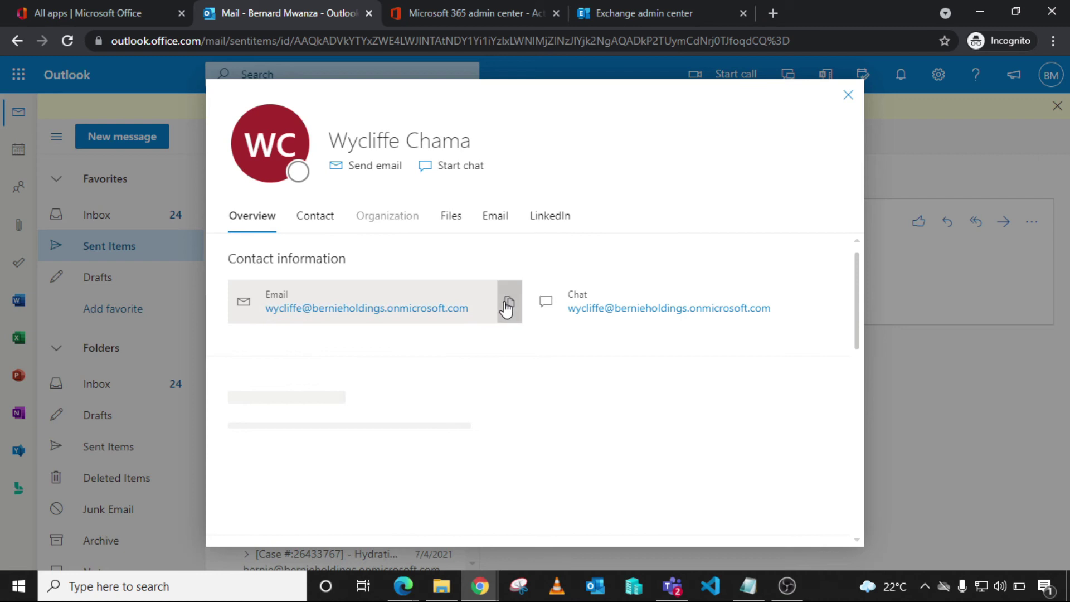
{"action": "left_click", "coordinate": [848, 95]}
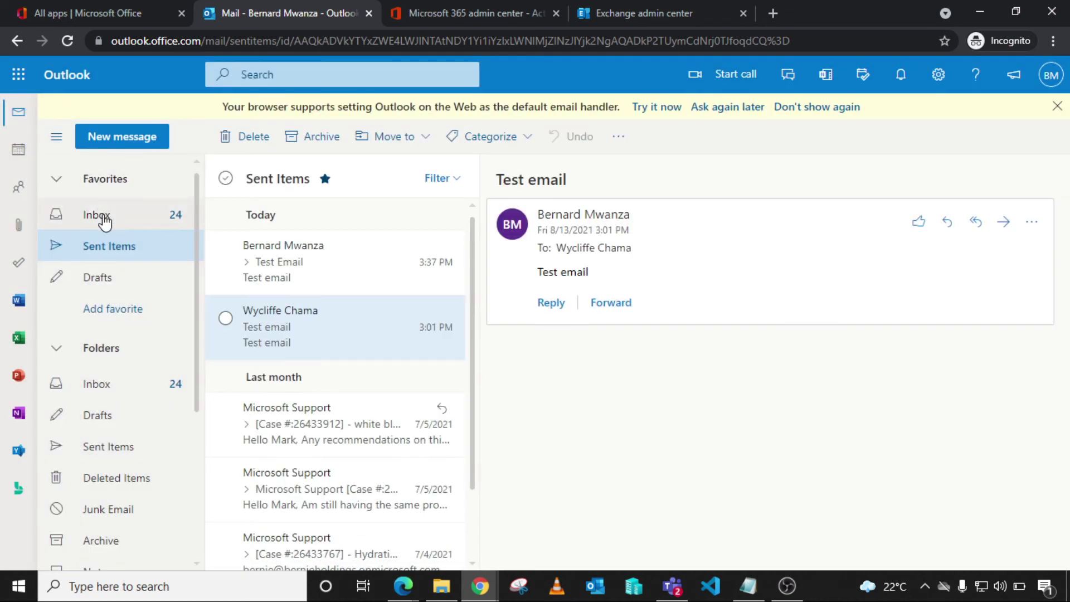
{"action": "left_click", "coordinate": [82, 144]}
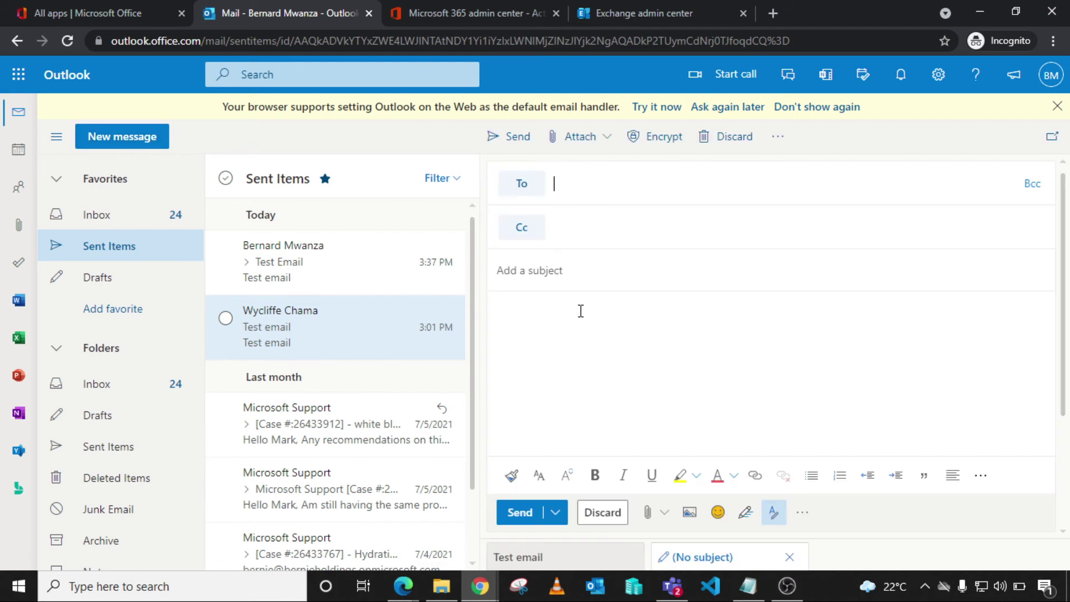
Send the colleague a 'Test email' with body 'Test disclaimer email'
{"action": "right_click", "coordinate": [585, 185]}
{"action": "left_click", "coordinate": [636, 306]}
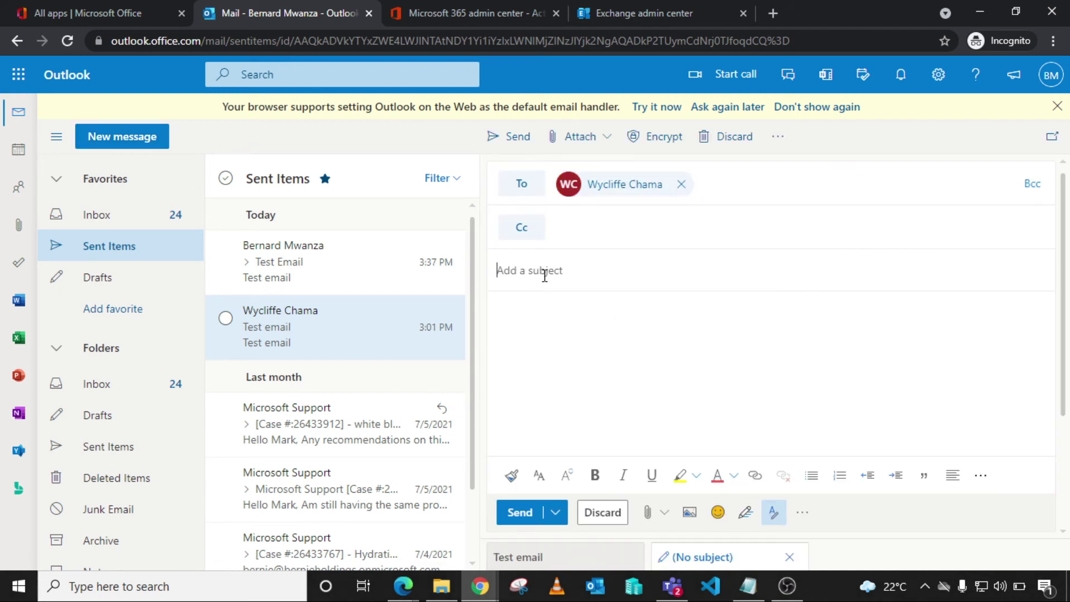
{"action": "type", "text": "Test email"}
{"action": "left_click", "coordinate": [554, 327]}
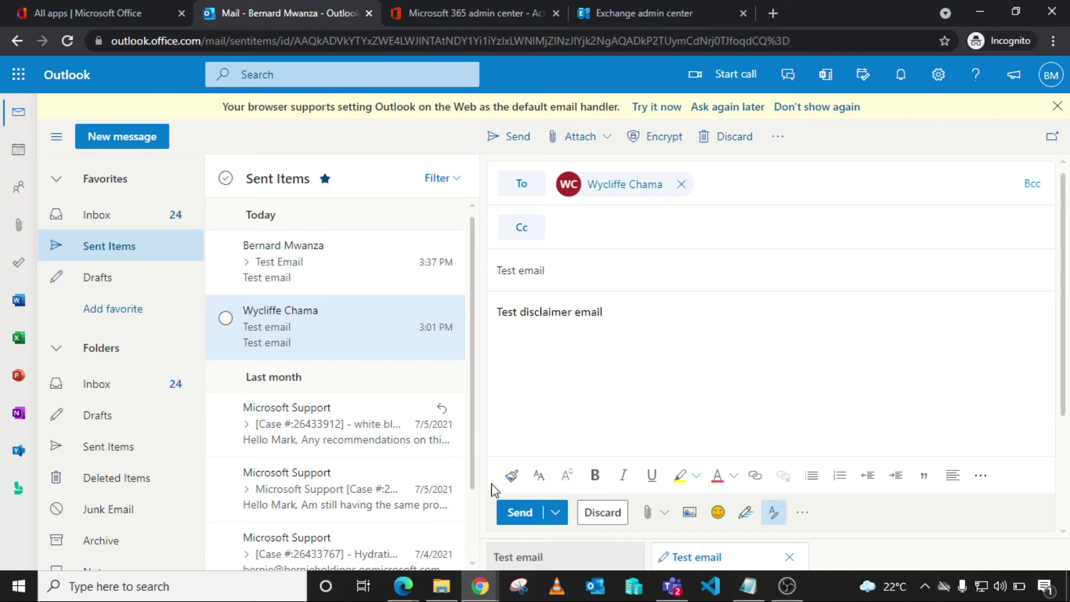
{"action": "left_click", "coordinate": [520, 513]}
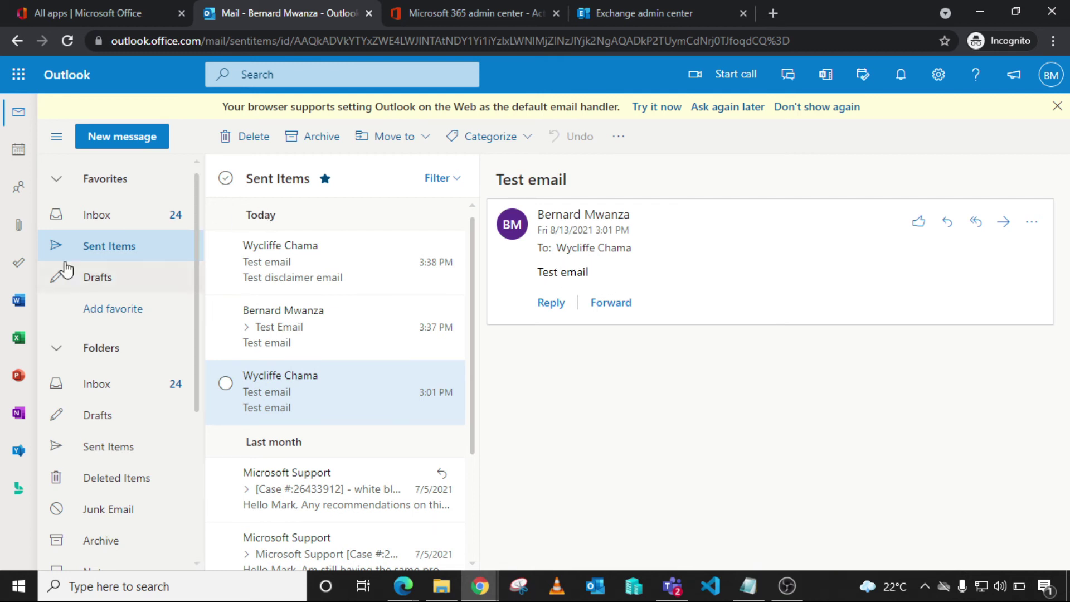
Open the just-sent Test email in Sent Items and inspect its text
{"action": "left_click", "coordinate": [95, 249]}
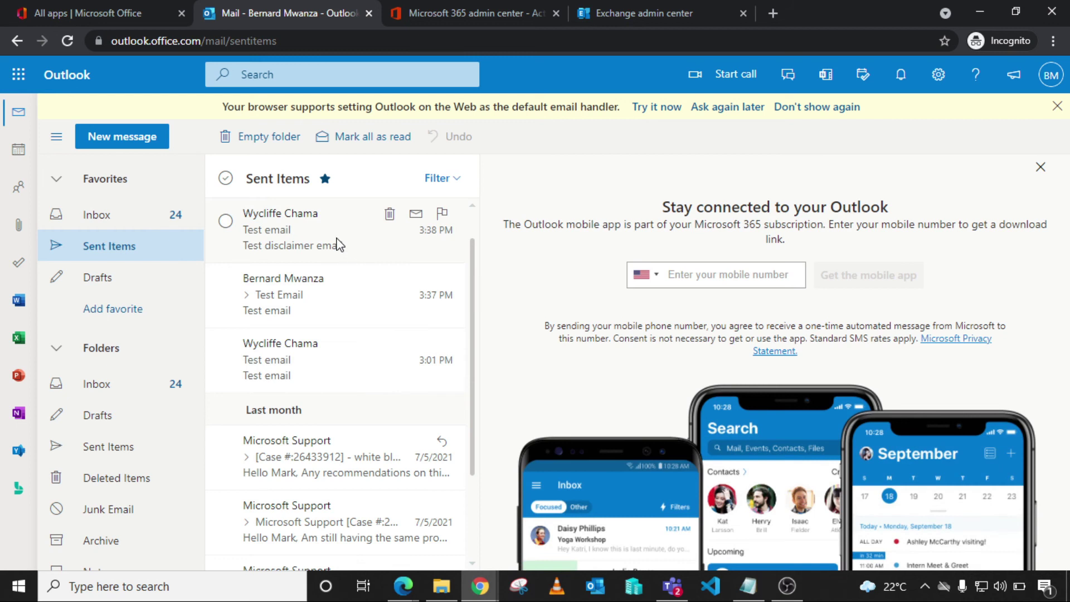
{"action": "left_click", "coordinate": [343, 242]}
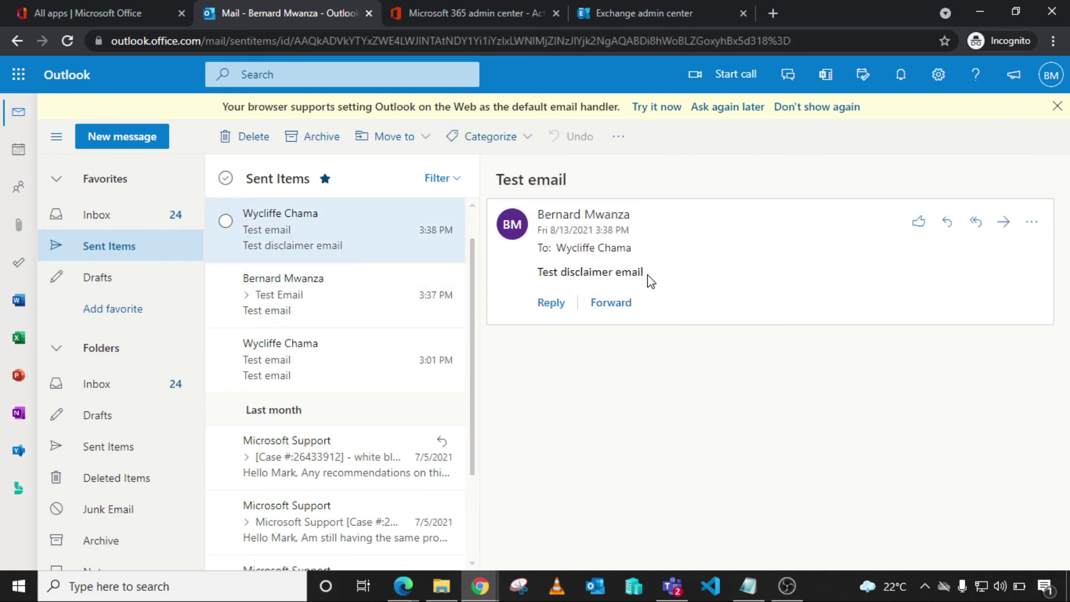
{"action": "left_click_drag", "start_coordinate": [648, 276], "coordinate": [503, 181]}
{"action": "left_click", "coordinate": [726, 275]}
Open a private Edge window and load portal.office.com
{"action": "left_click", "coordinate": [410, 587]}
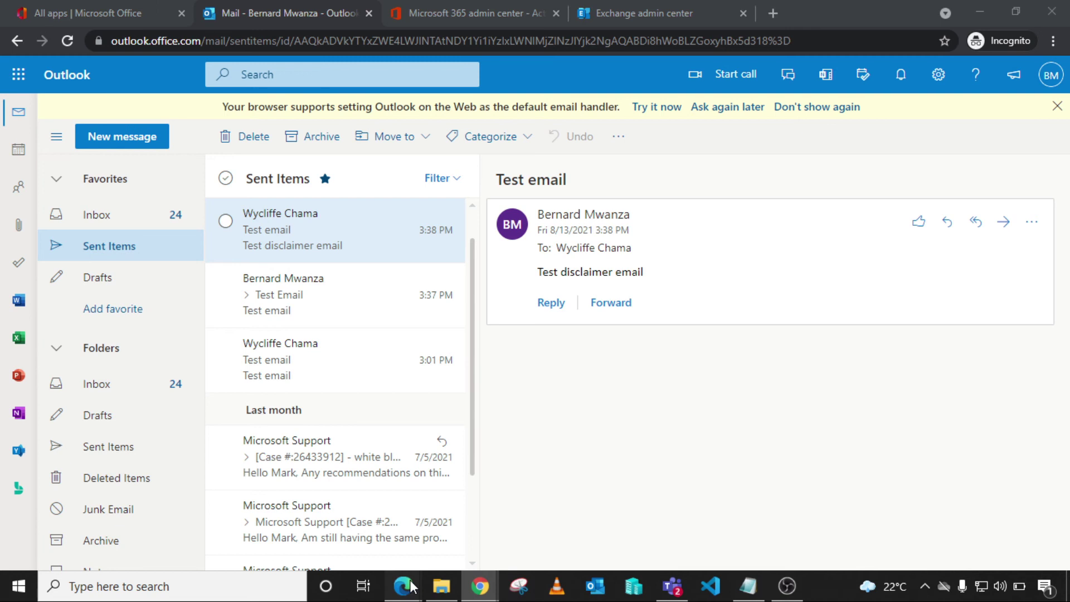
{"action": "left_click", "coordinate": [489, 491]}
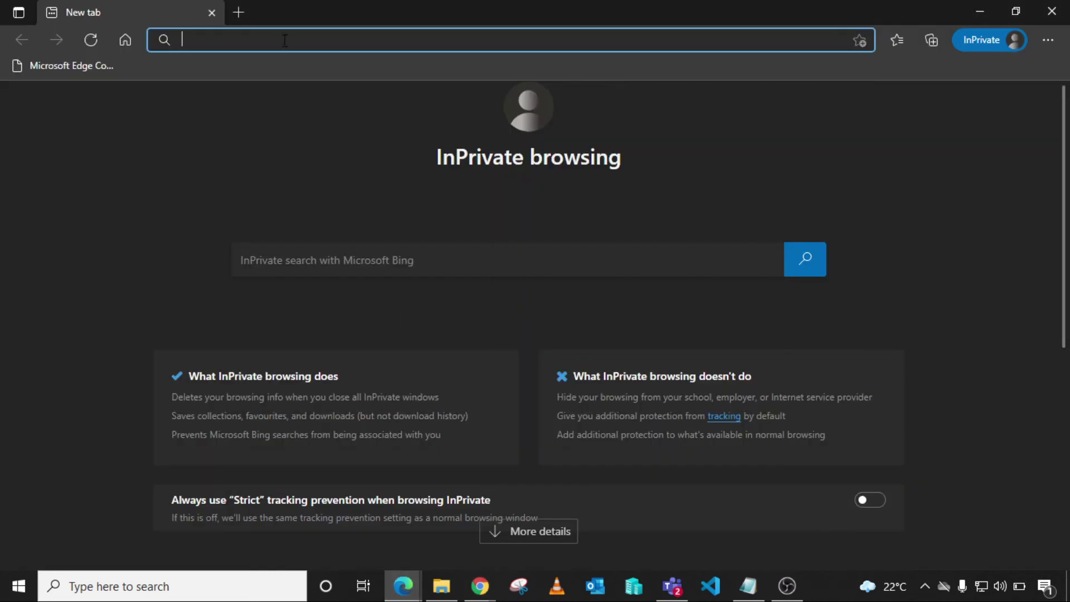
{"action": "type", "text": "porta"}
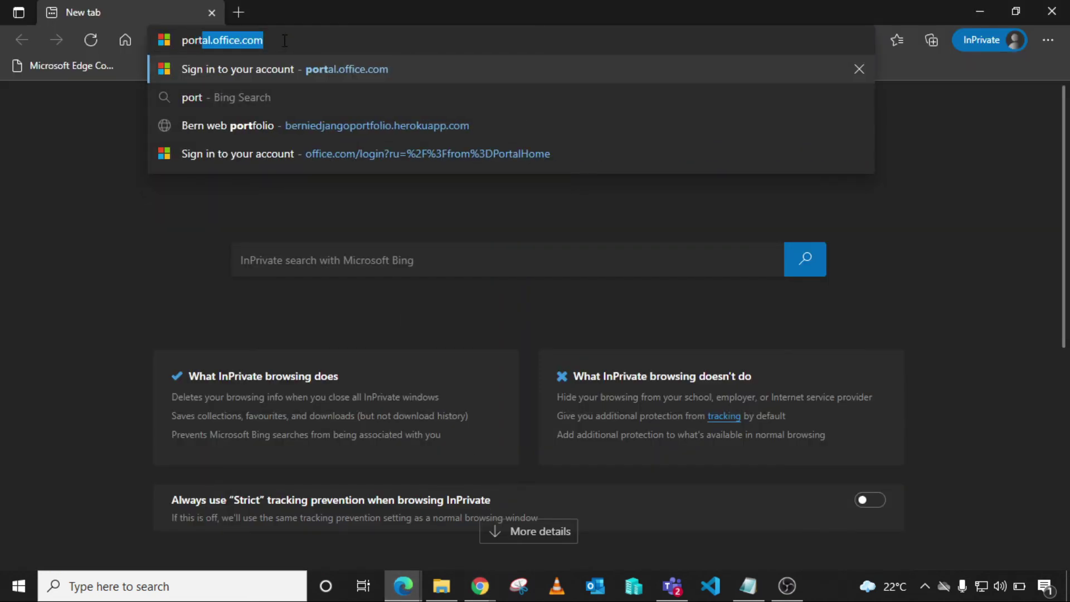
{"action": "type", "text": "l"}
{"action": "key", "text": "Return"}
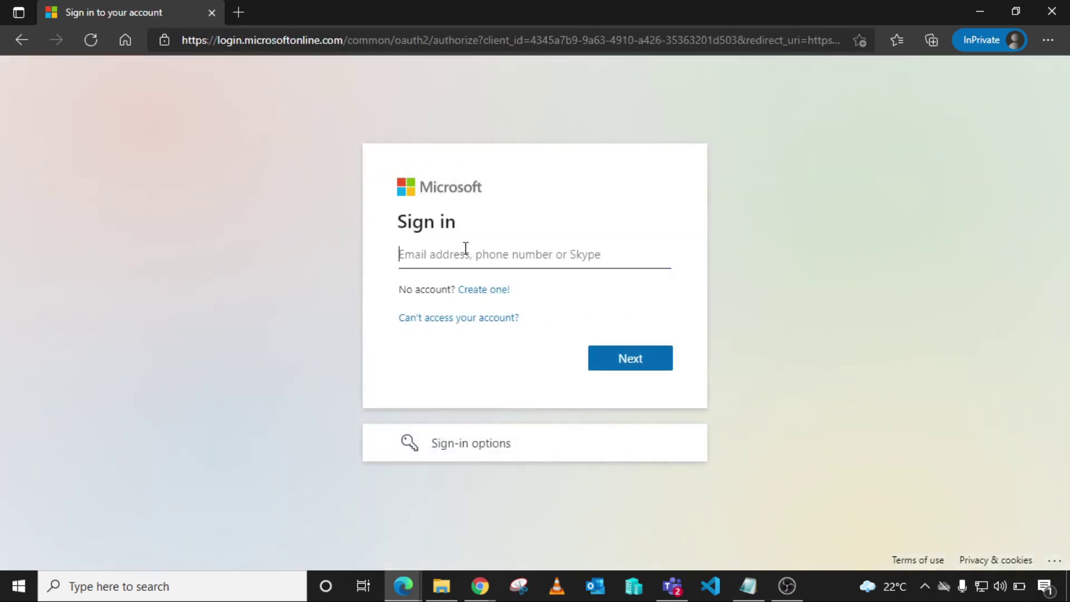
Sign in with the receiving colleague's pasted email address and their password
{"action": "right_click", "coordinate": [465, 248]}
{"action": "left_click", "coordinate": [518, 357]}
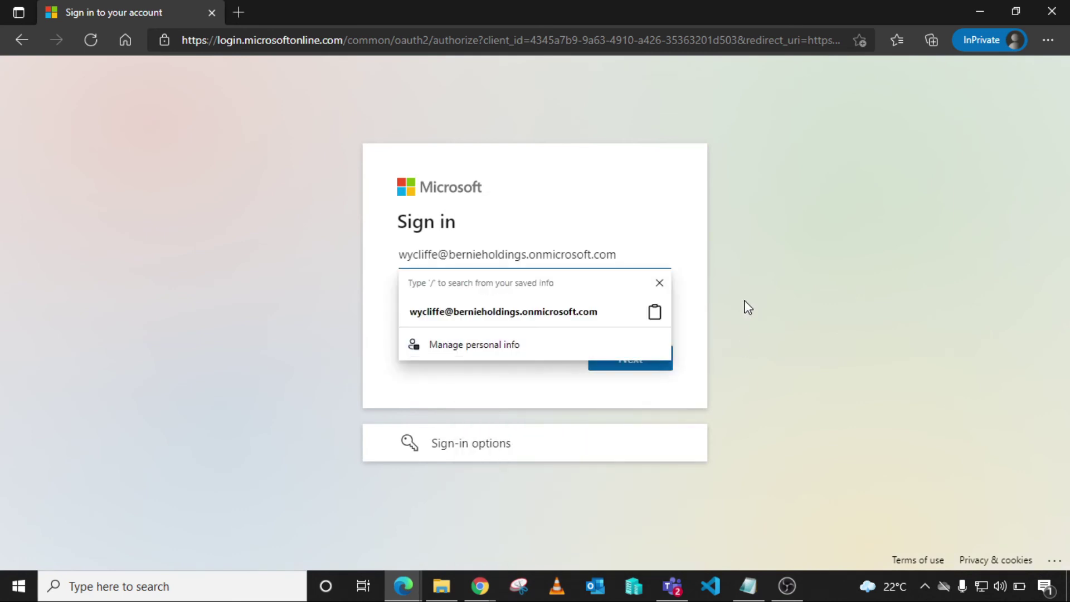
{"action": "left_click", "coordinate": [640, 363]}
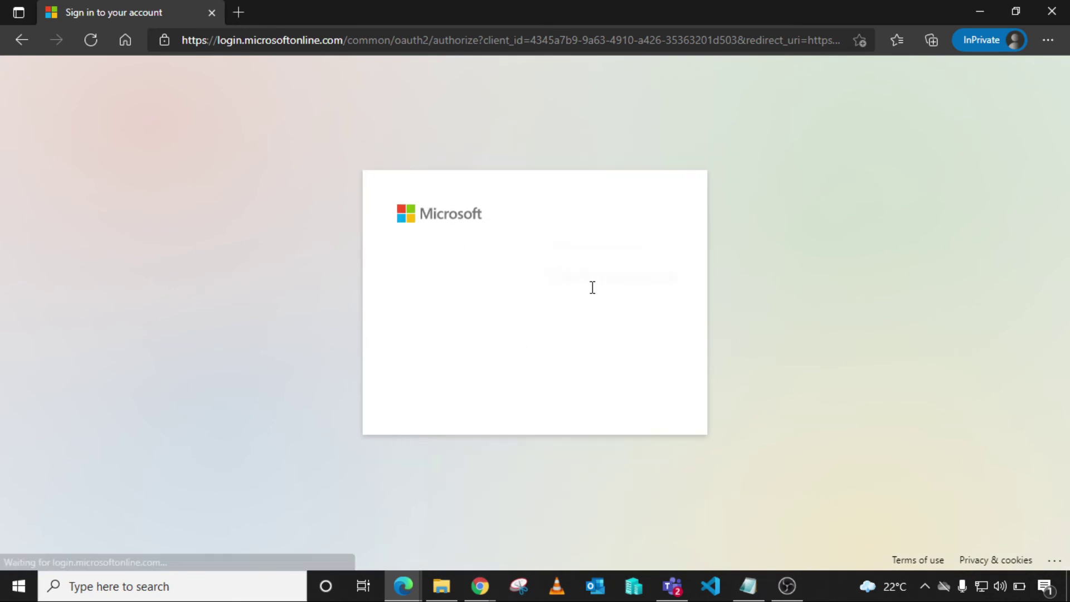
{"action": "type", "text": "•"}
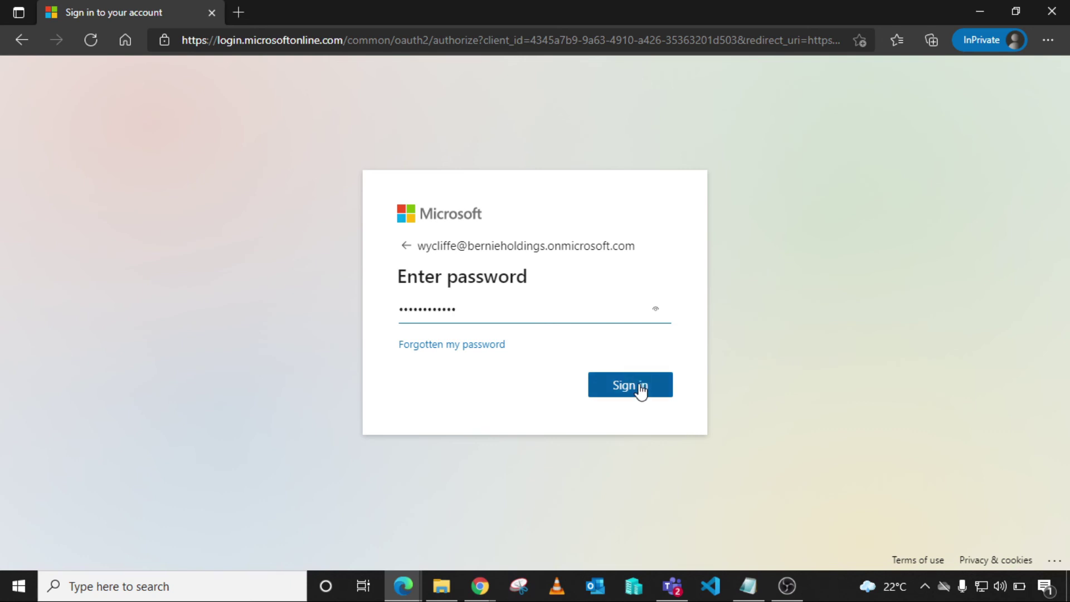
{"action": "left_click", "coordinate": [670, 413]}
{"action": "left_click", "coordinate": [657, 388]}
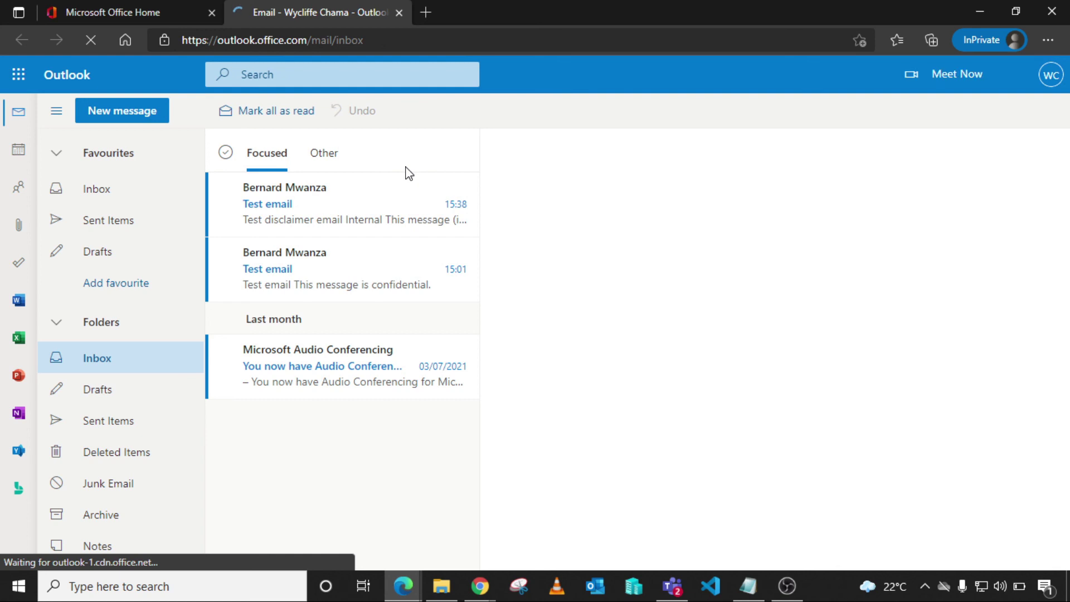
Highlight the disclaimer appended to the newest Test email, then return to the sender's Chrome Outlook window
{"action": "left_click", "coordinate": [322, 208]}
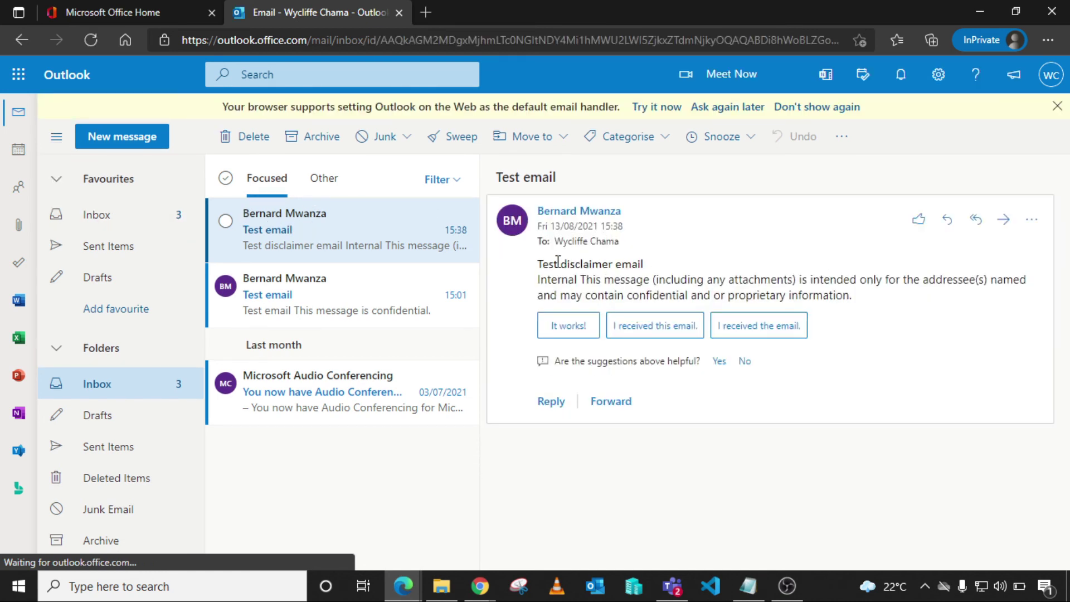
{"action": "triple_click", "coordinate": [658, 261]}
{"action": "left_click", "coordinate": [547, 282]}
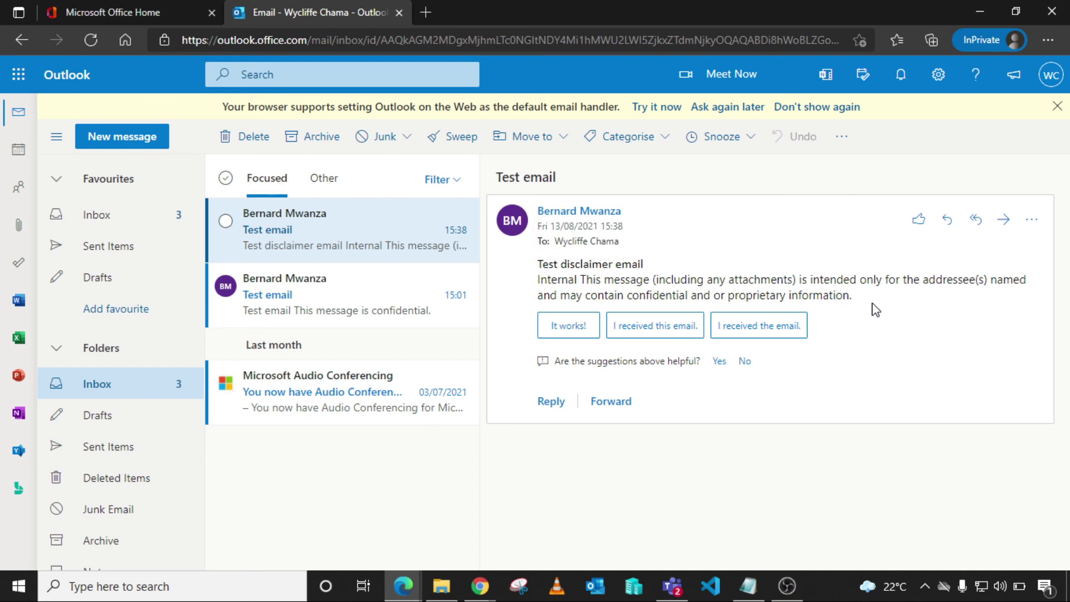
{"action": "left_click_drag", "start_coordinate": [853, 301], "coordinate": [518, 286]}
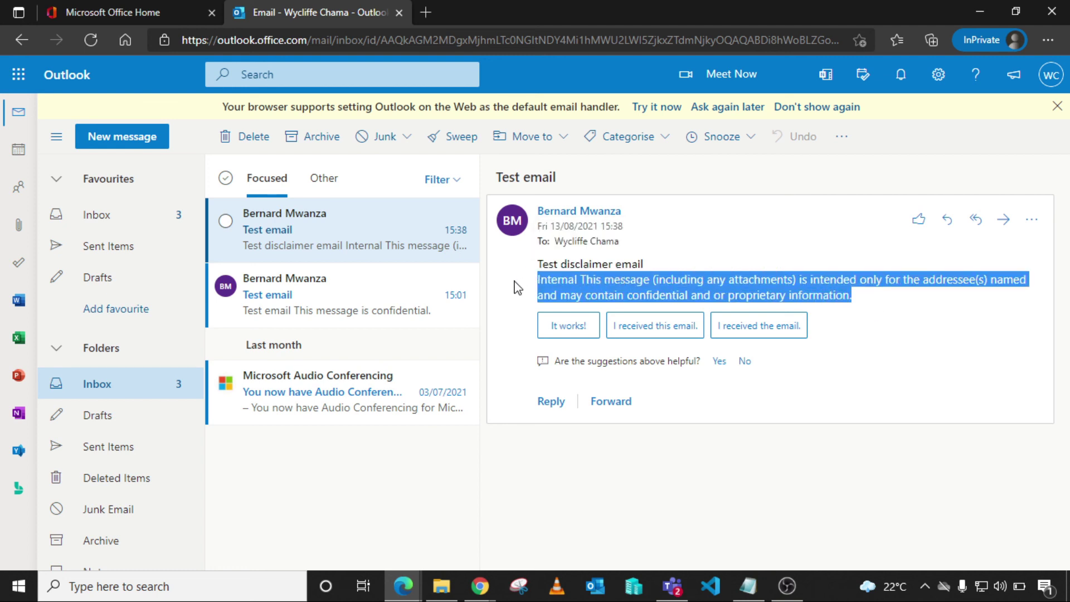
{"action": "left_click", "coordinate": [888, 299]}
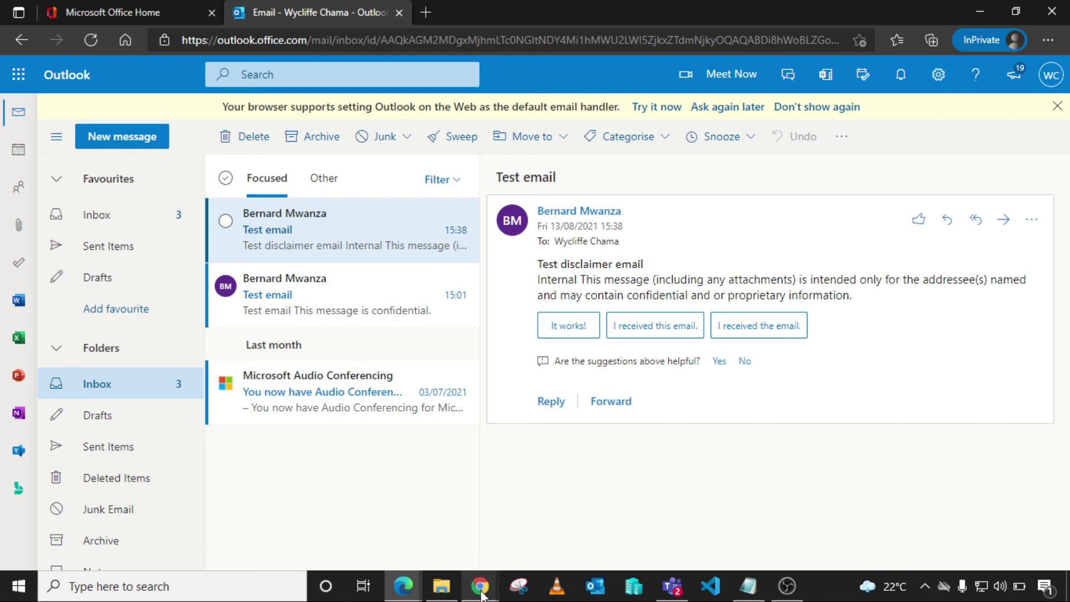
{"action": "mouse_move", "coordinate": [480, 586]}
{"action": "left_click", "coordinate": [549, 510]}
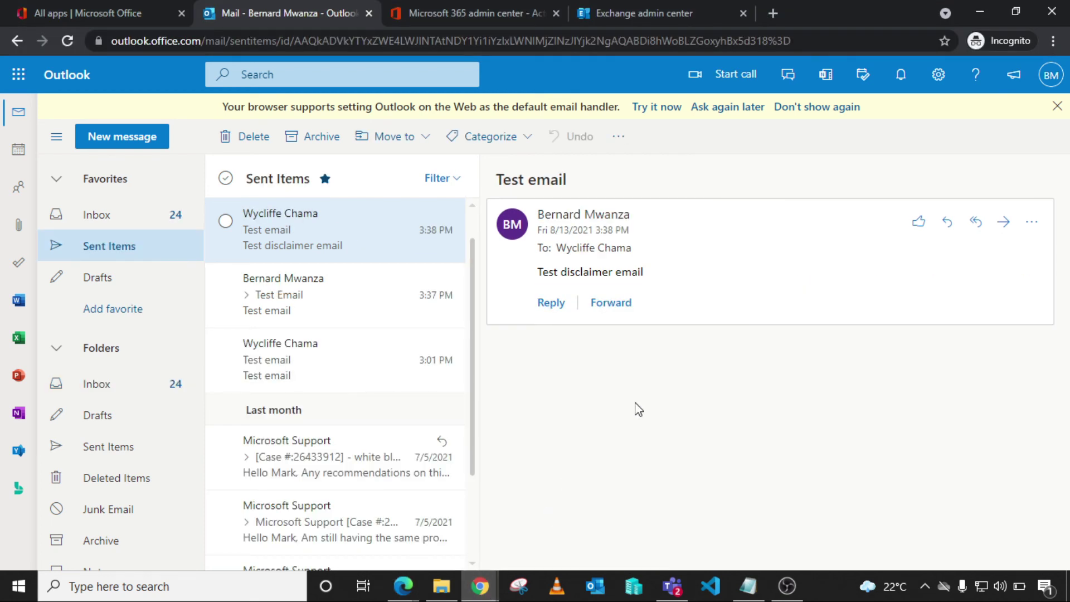
Return to the Exchange admin center mail flow Rules and view the Internal disclaimer rule's details
{"action": "left_click", "coordinate": [479, 13]}
{"action": "left_click", "coordinate": [644, 4]}
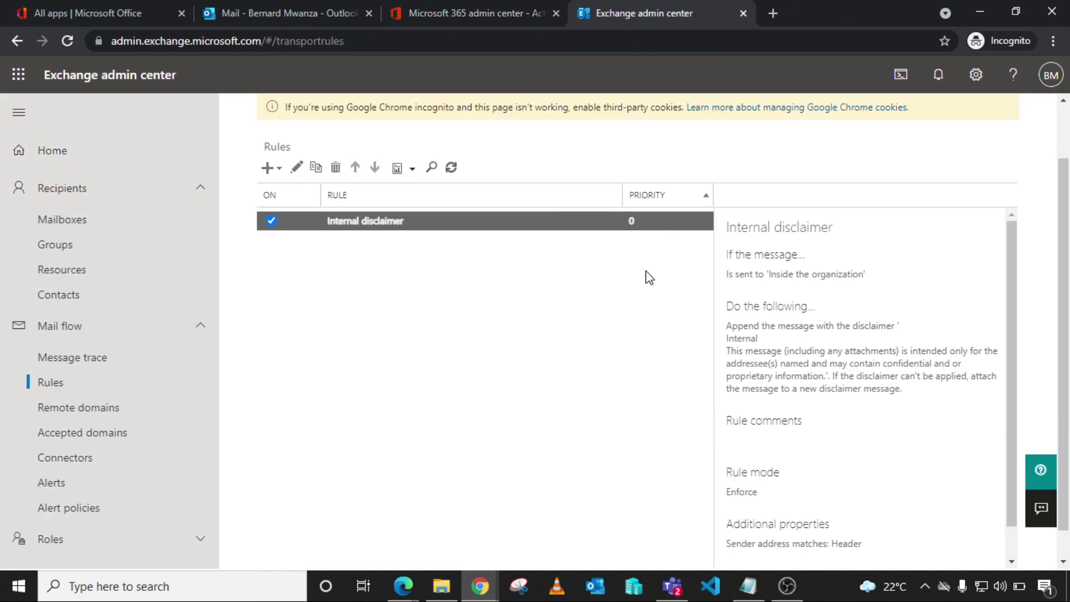
{"action": "left_click", "coordinate": [543, 354]}
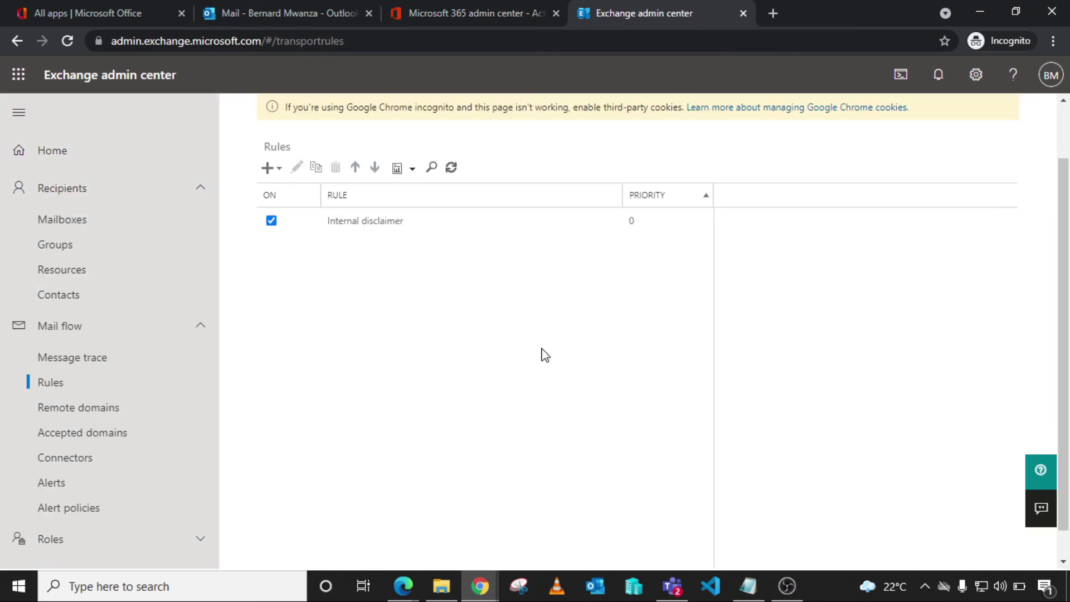
{"action": "left_click", "coordinate": [363, 223]}
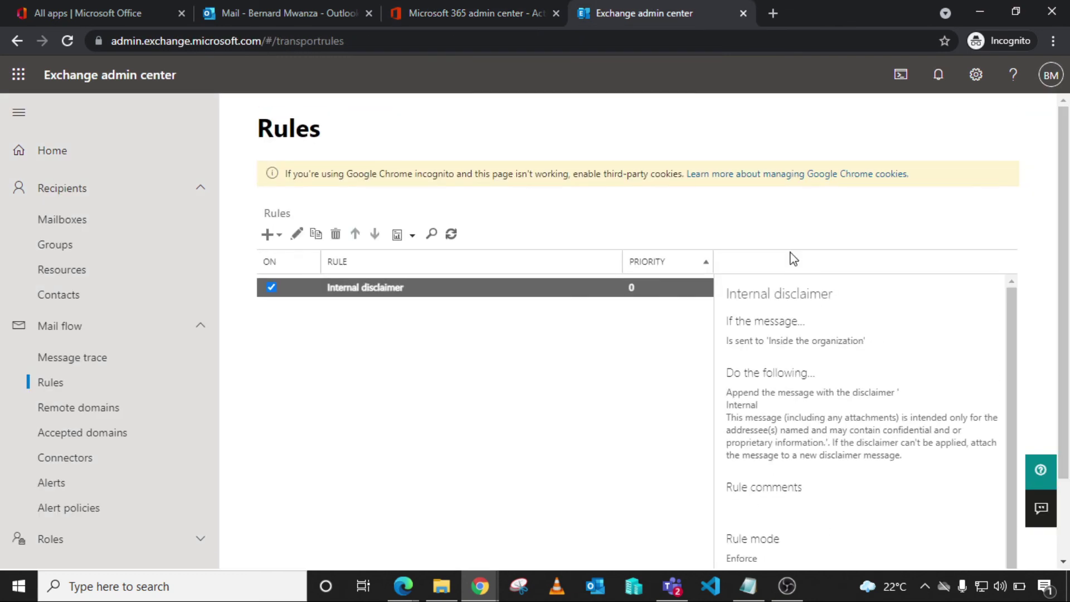